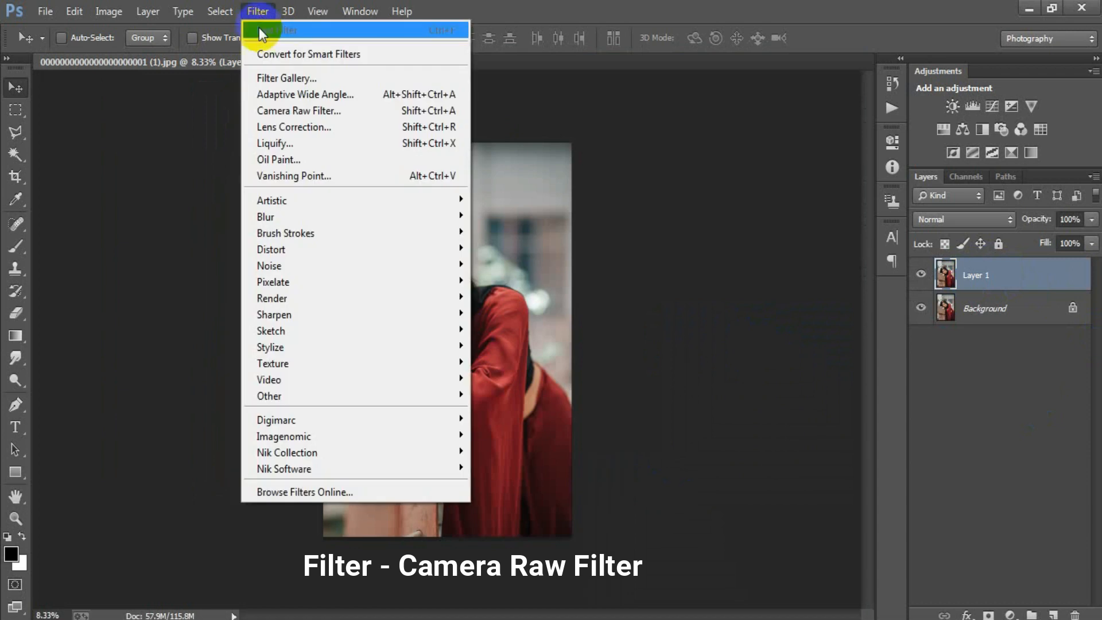
Open the Camera Raw Filter on Layer 1 and set the white balance to temperature +11 and tint +2
{"action": "left_click", "coordinate": [349, 112]}
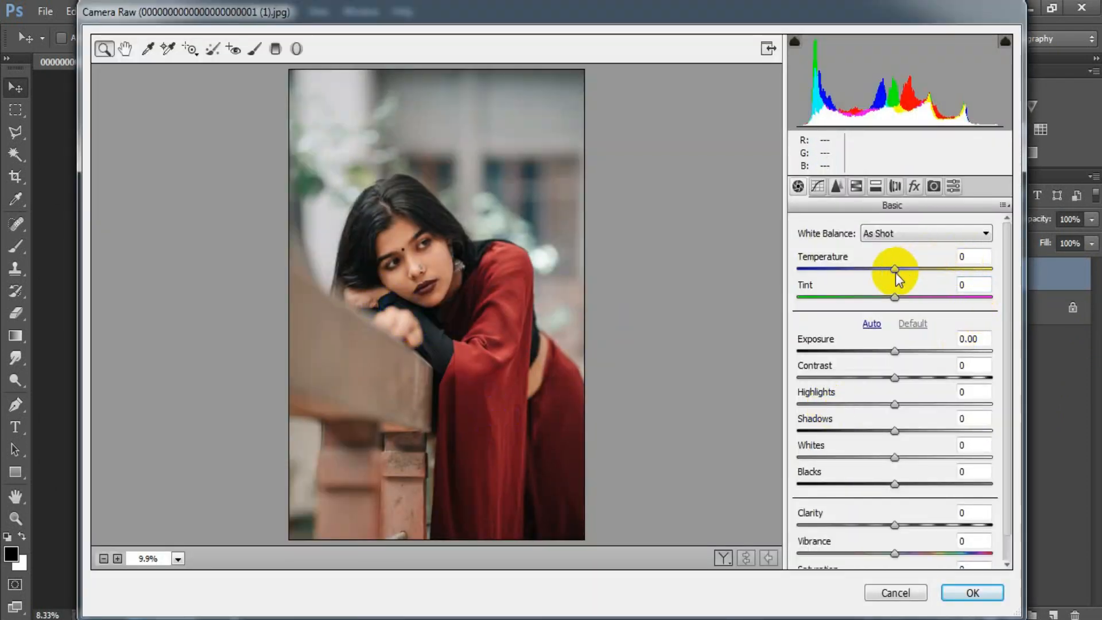
{"action": "left_click_drag", "start_coordinate": [897, 277], "coordinate": [895, 295]}
{"action": "left_click", "coordinate": [901, 295]}
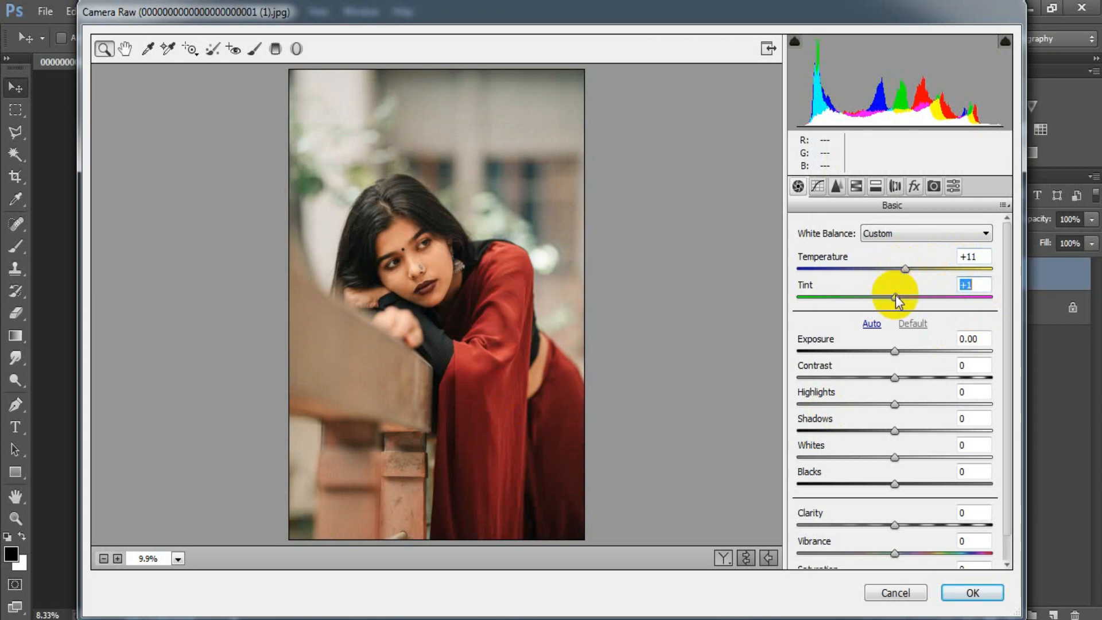
Set the basic tones to exposure +0.30, contrast -28, highlights +1 and whites +2
{"action": "left_click_drag", "start_coordinate": [896, 353], "coordinate": [868, 384]}
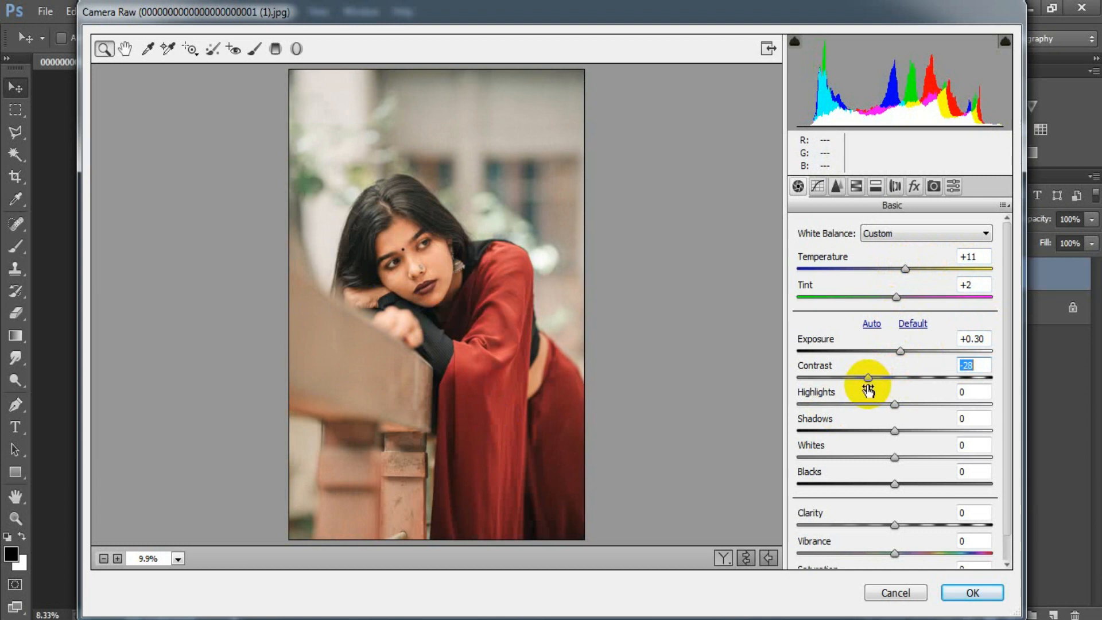
{"action": "left_click", "coordinate": [894, 405]}
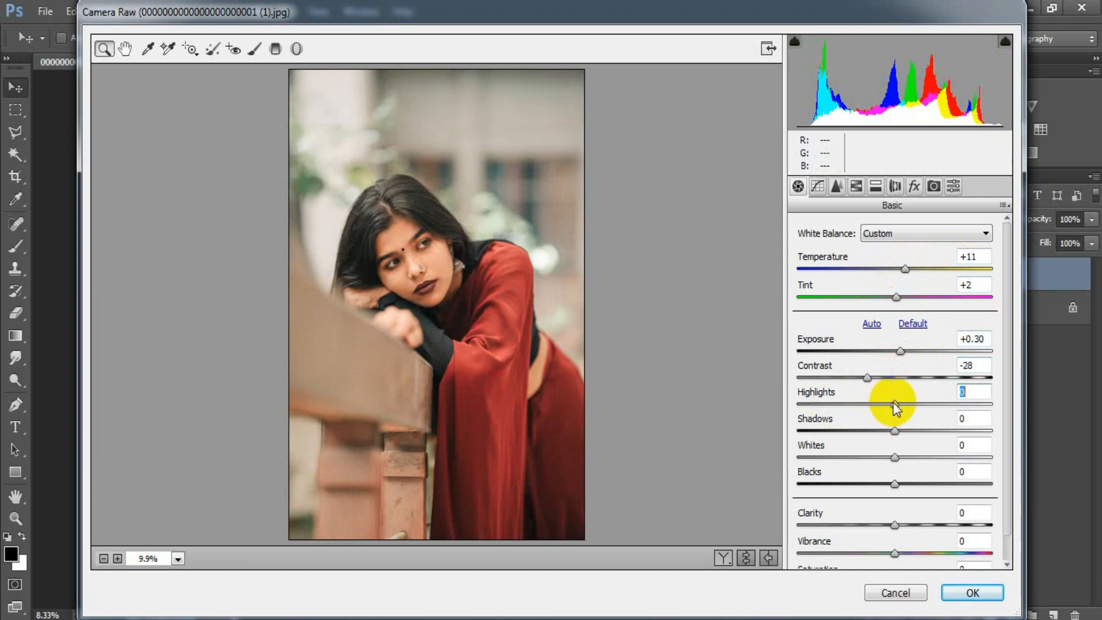
{"action": "left_click_drag", "start_coordinate": [893, 402], "coordinate": [897, 406]}
{"action": "left_click", "coordinate": [895, 457]}
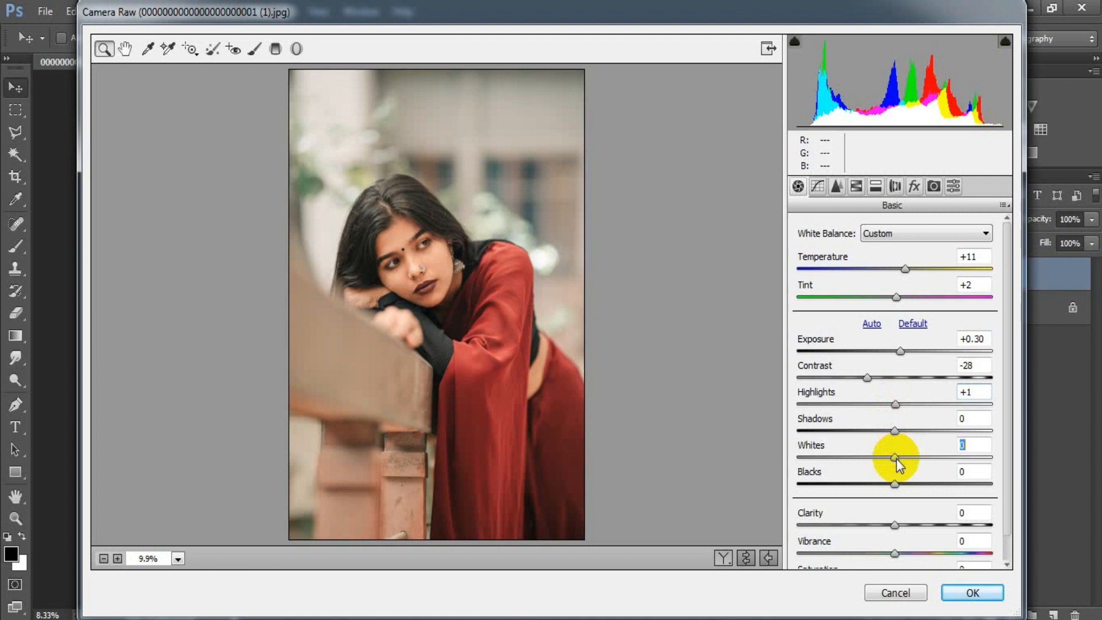
{"action": "left_click_drag", "start_coordinate": [895, 457], "coordinate": [897, 458]}
{"action": "left_click", "coordinate": [985, 448]}
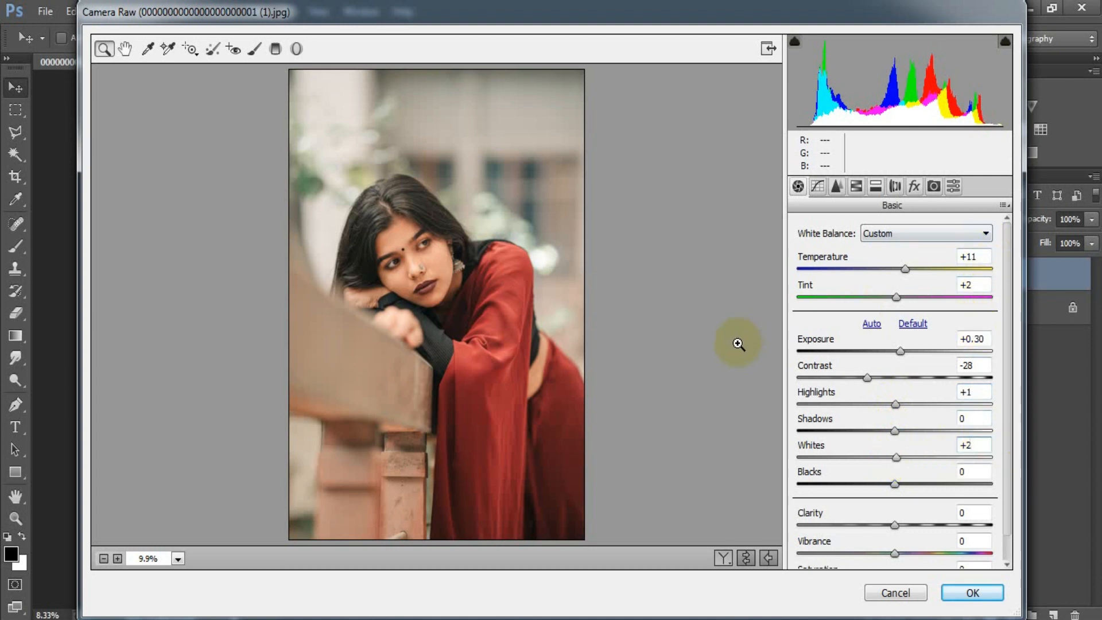
Shape the RGB point tone curve with a raised black point, midtones at input 116/output 110 and highlights at input 211/output 216
{"action": "left_click", "coordinate": [819, 187]}
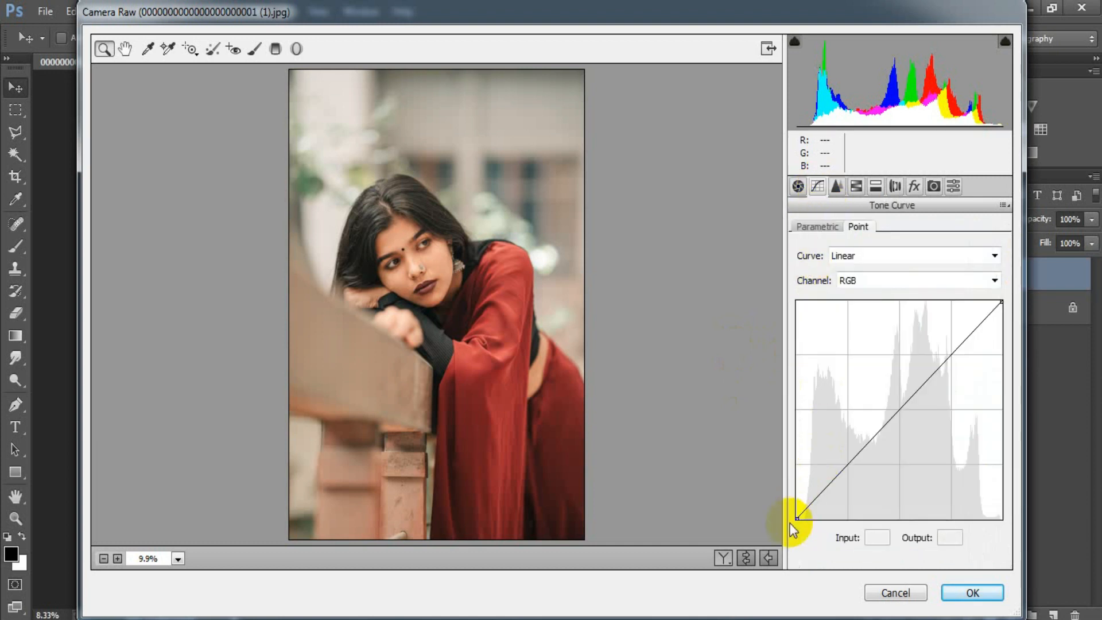
{"action": "left_click_drag", "start_coordinate": [796, 515], "coordinate": [890, 425]}
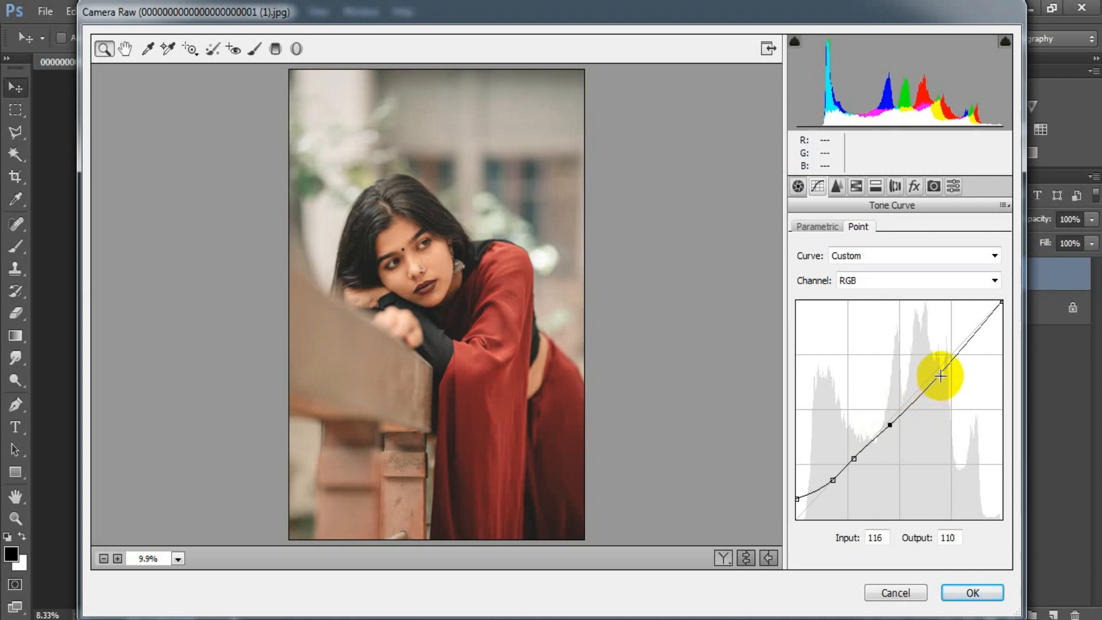
{"action": "left_click_drag", "start_coordinate": [940, 376], "coordinate": [939, 375]}
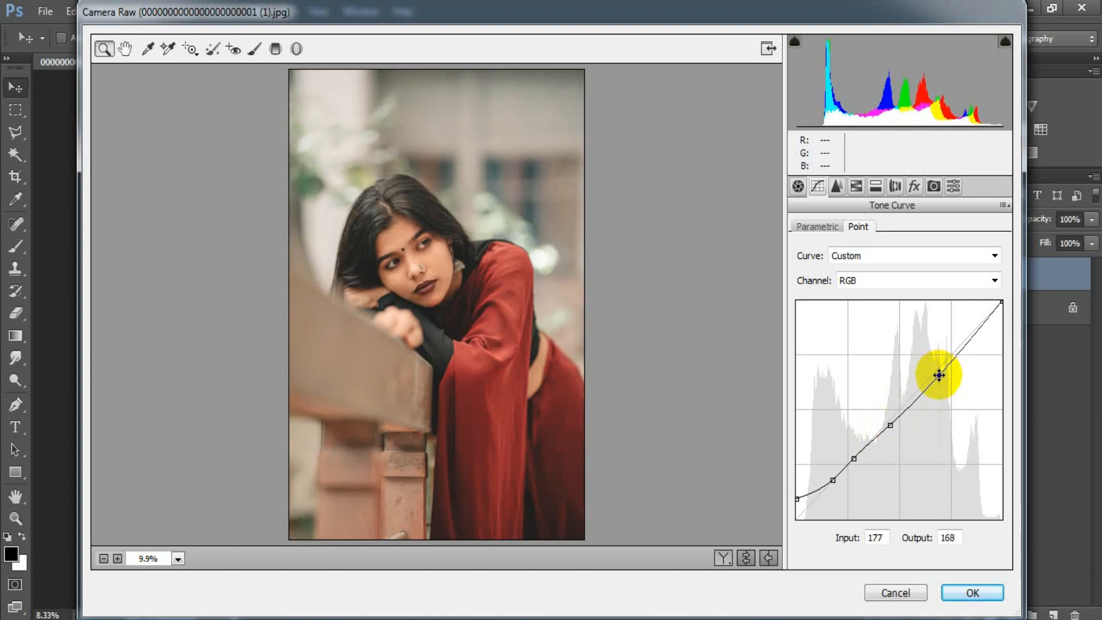
{"action": "left_click_drag", "start_coordinate": [965, 340], "coordinate": [970, 340]}
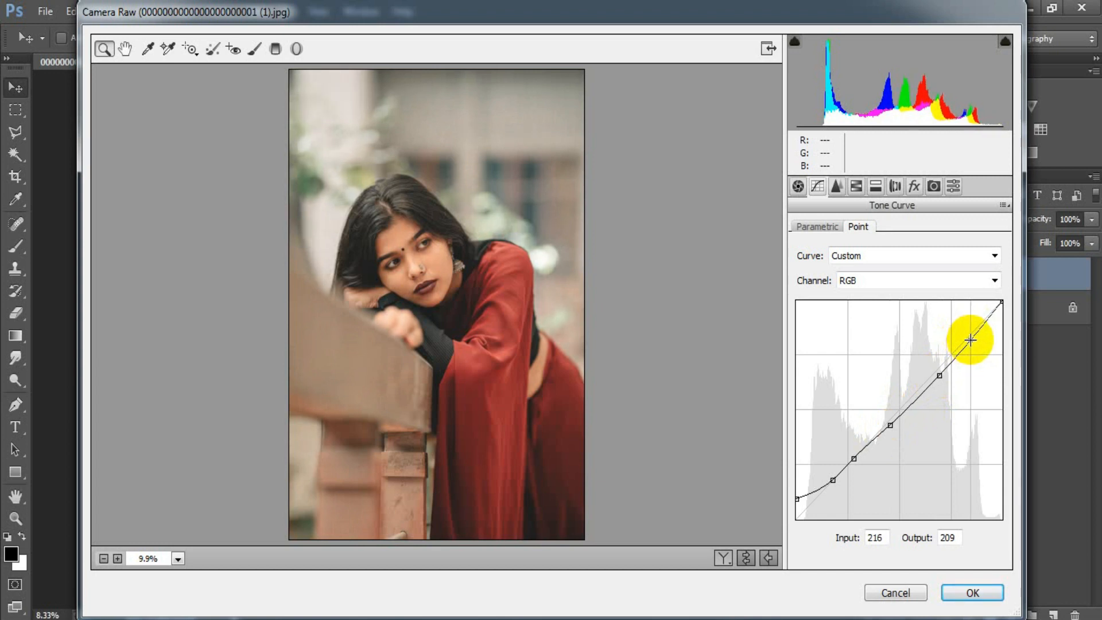
{"action": "left_click_drag", "start_coordinate": [940, 376], "coordinate": [966, 333]}
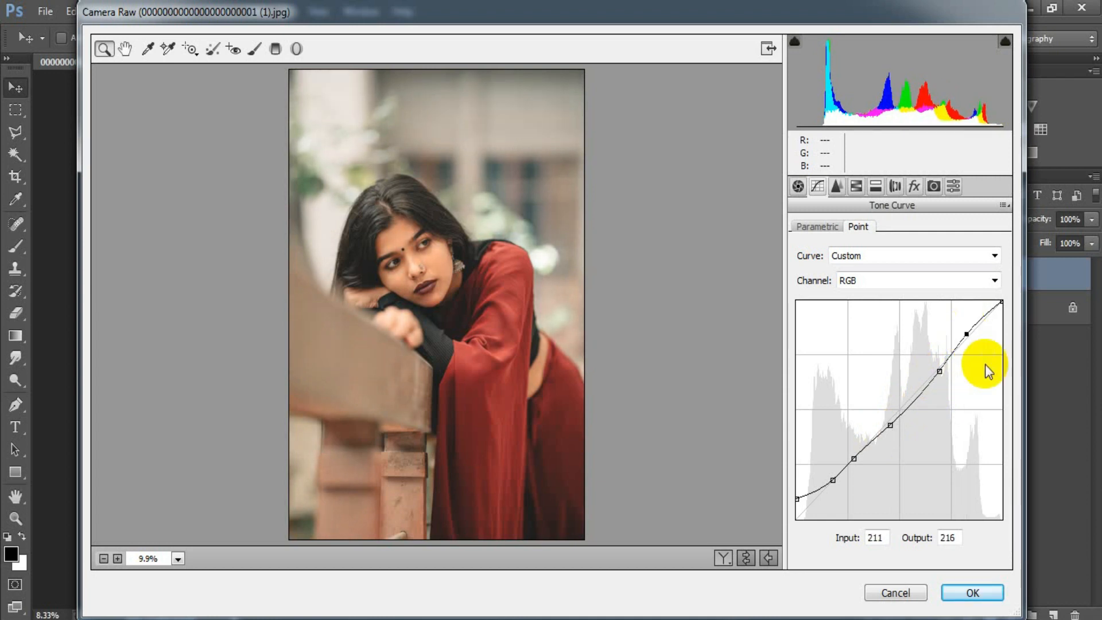
Sharpen the photo with amount 71, radius 1.7 and detail 47
{"action": "left_click", "coordinate": [837, 186]}
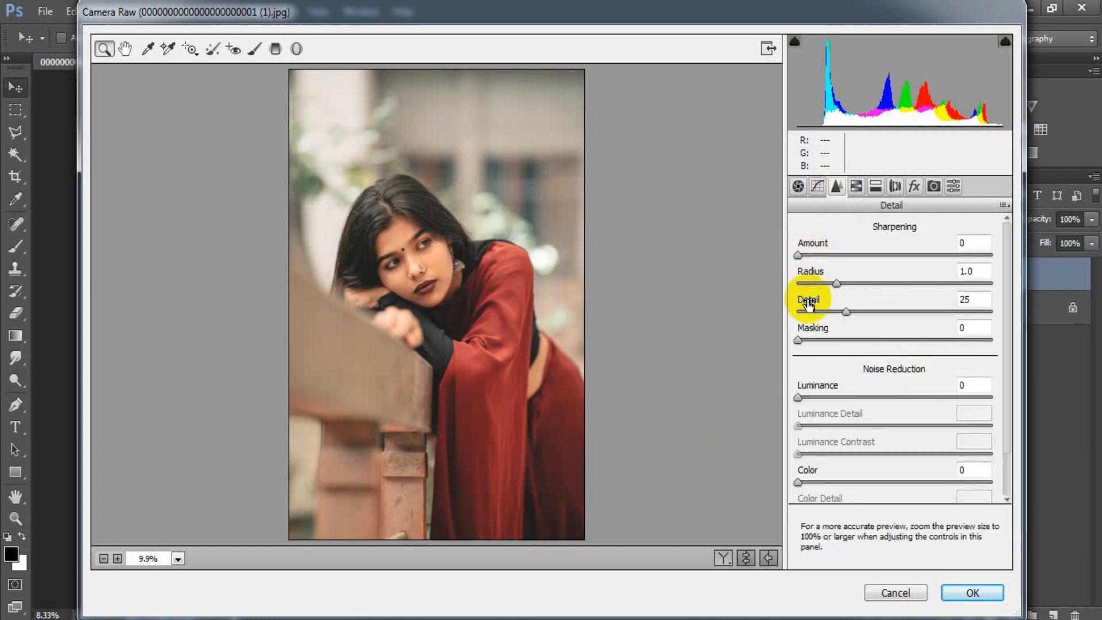
{"action": "left_click_drag", "start_coordinate": [798, 255], "coordinate": [891, 263]}
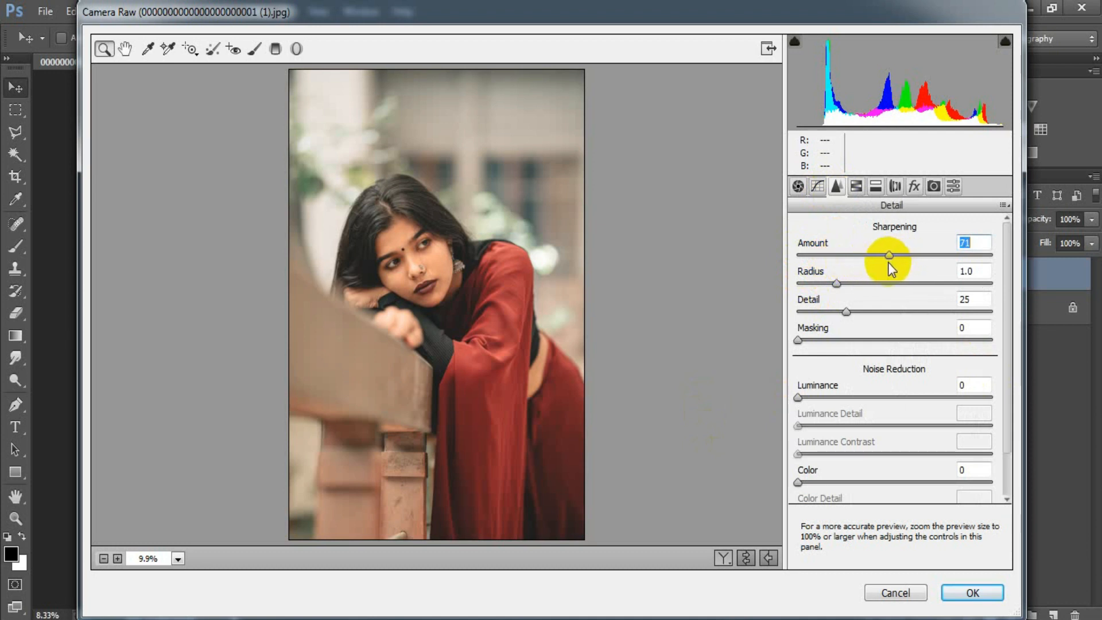
{"action": "left_click_drag", "start_coordinate": [837, 283], "coordinate": [887, 284]}
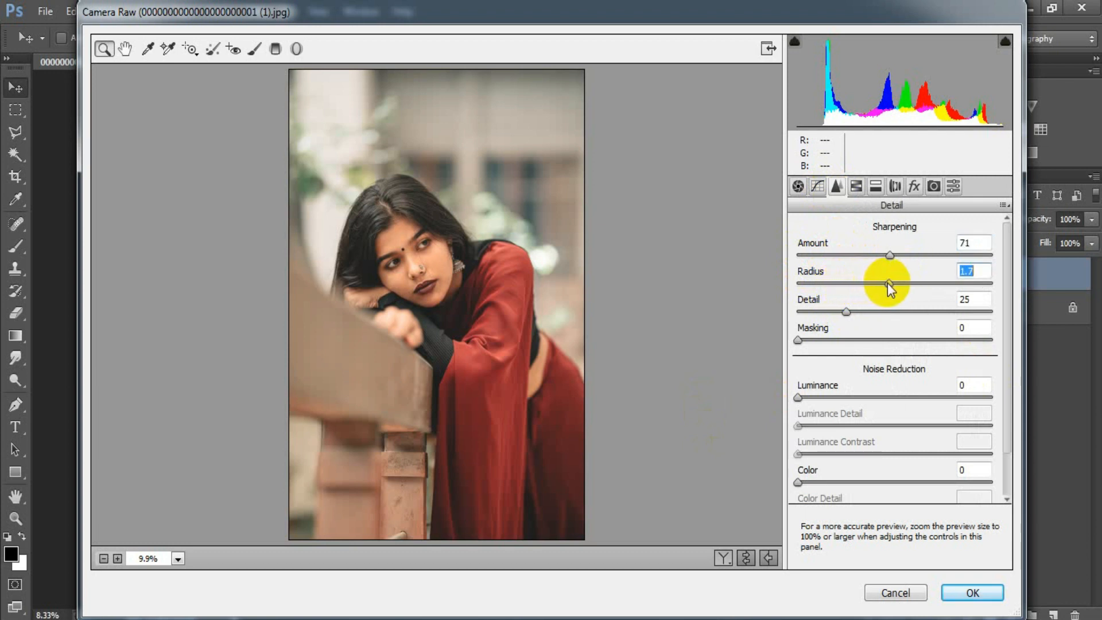
{"action": "left_click_drag", "start_coordinate": [844, 311], "coordinate": [882, 315]}
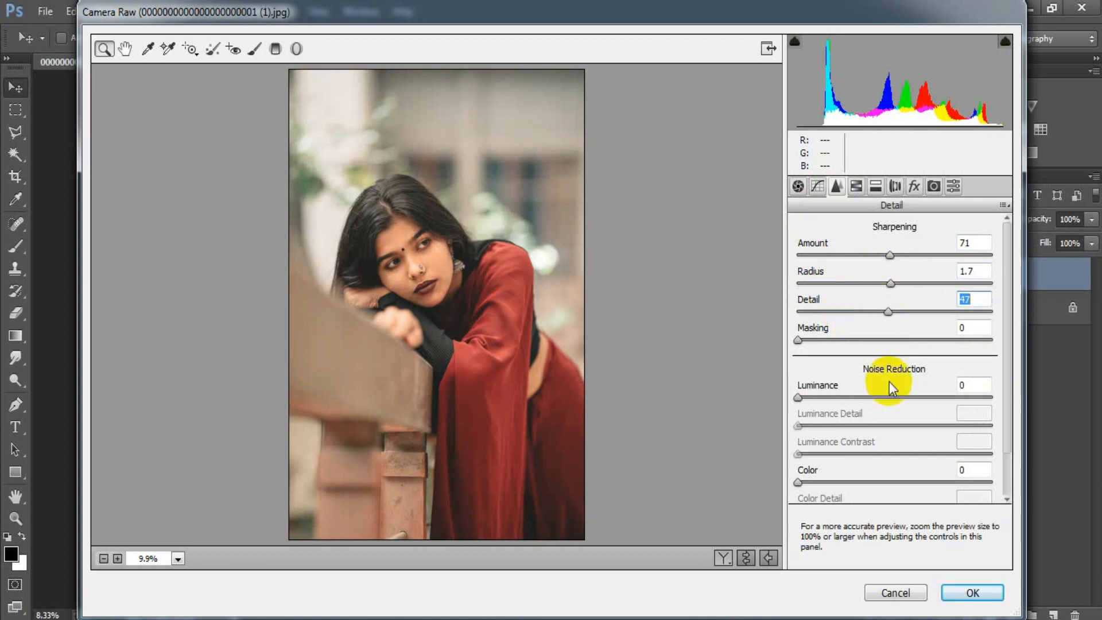
Set noise reduction to luminance 35, luminance detail 53, color 53, color detail 48 and color smoothness 48
{"action": "left_click_drag", "start_coordinate": [797, 397], "coordinate": [865, 399]}
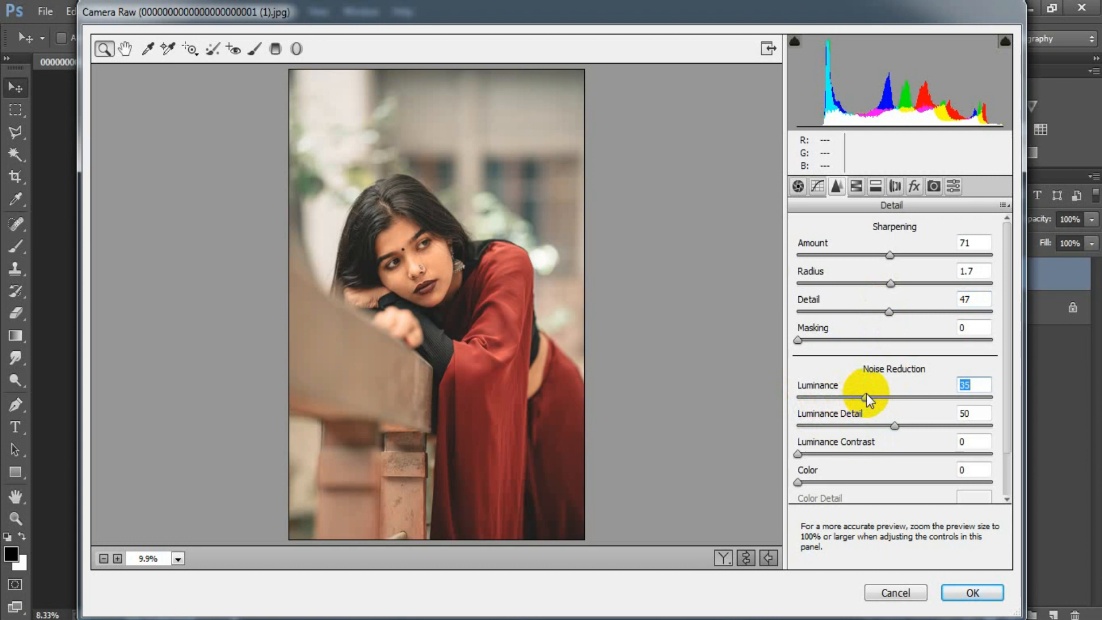
{"action": "left_click_drag", "start_coordinate": [895, 425], "coordinate": [904, 424]}
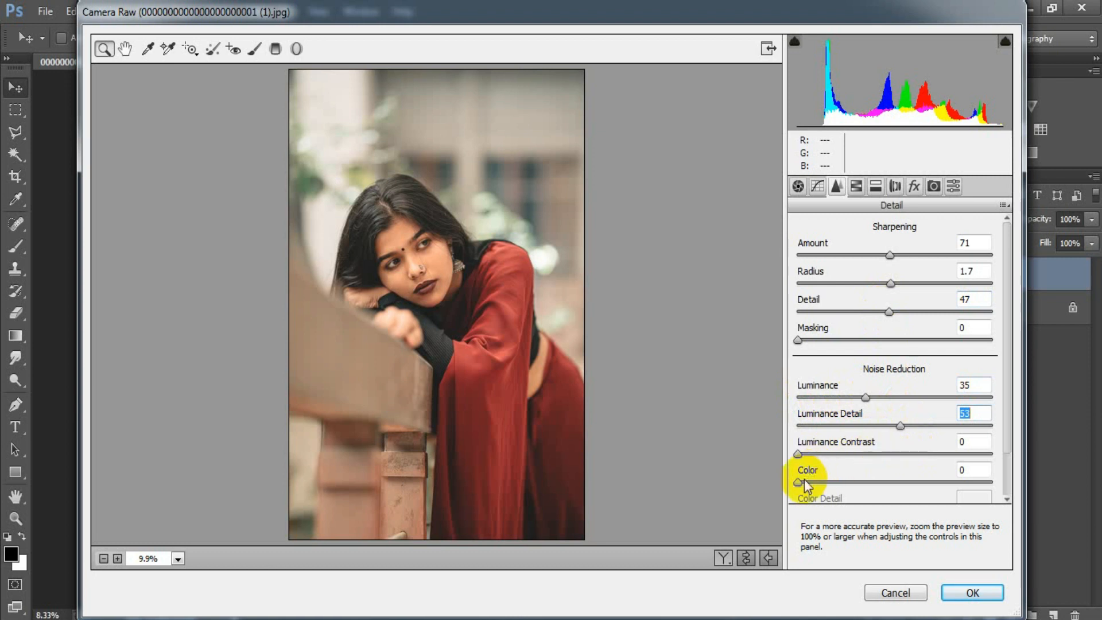
{"action": "left_click_drag", "start_coordinate": [799, 483], "coordinate": [900, 481]}
{"action": "left_click_drag", "start_coordinate": [1007, 442], "coordinate": [1007, 480]}
{"action": "left_click_drag", "start_coordinate": [896, 459], "coordinate": [890, 488]}
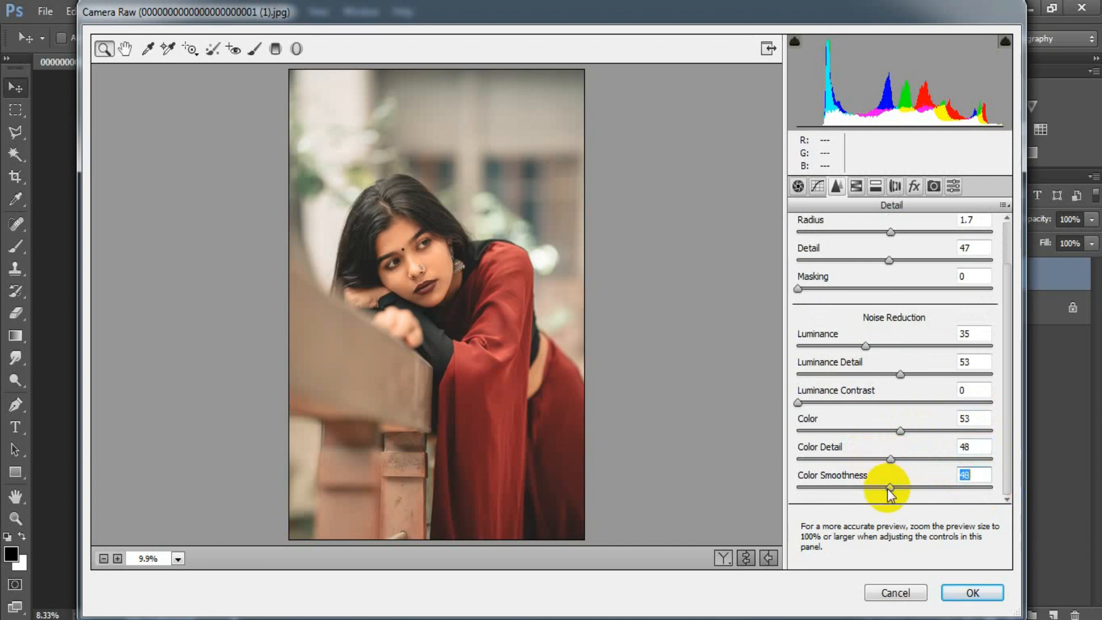
{"action": "left_click", "coordinate": [980, 476]}
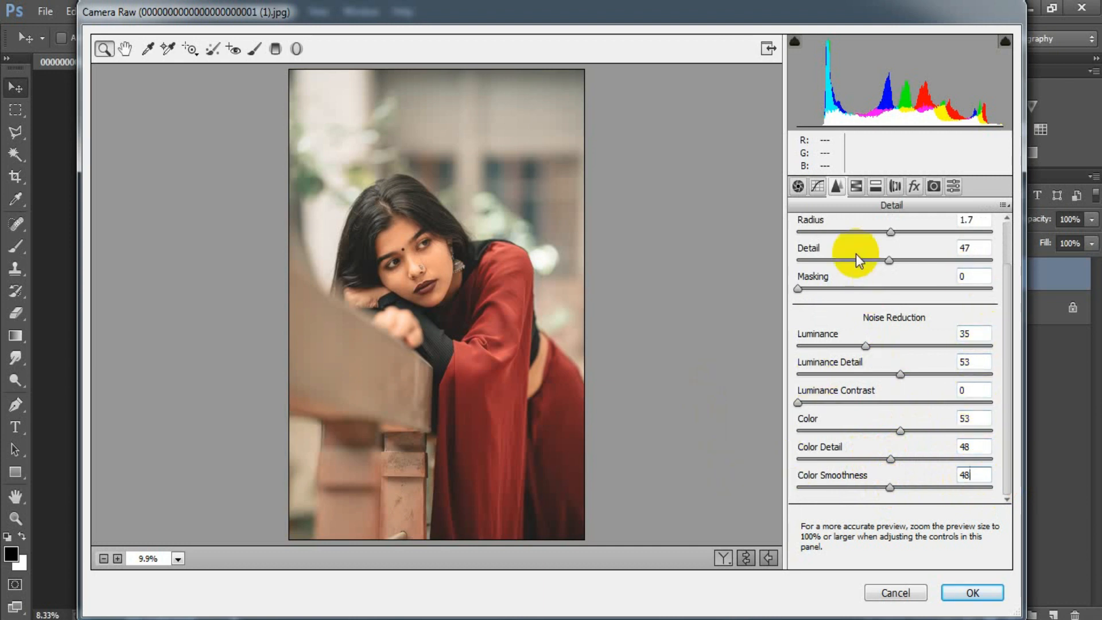
Adjust the HSL hues to reds +12, oranges -9, yellows -40, greens +100, aquas +66 and blues -15
{"action": "left_click", "coordinate": [855, 188]}
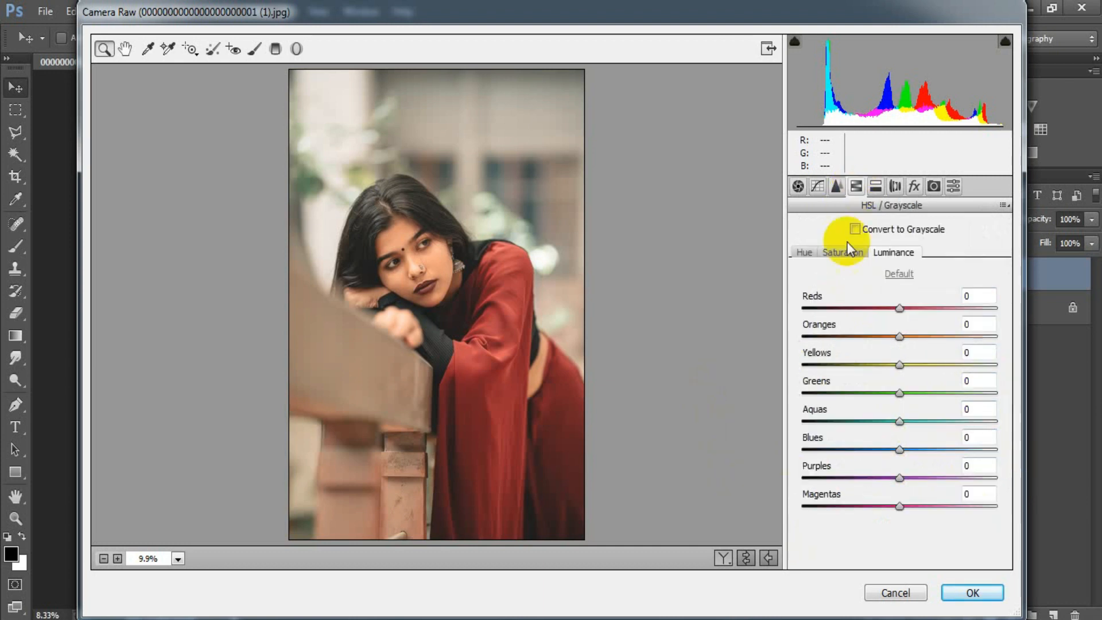
{"action": "left_click", "coordinate": [804, 254]}
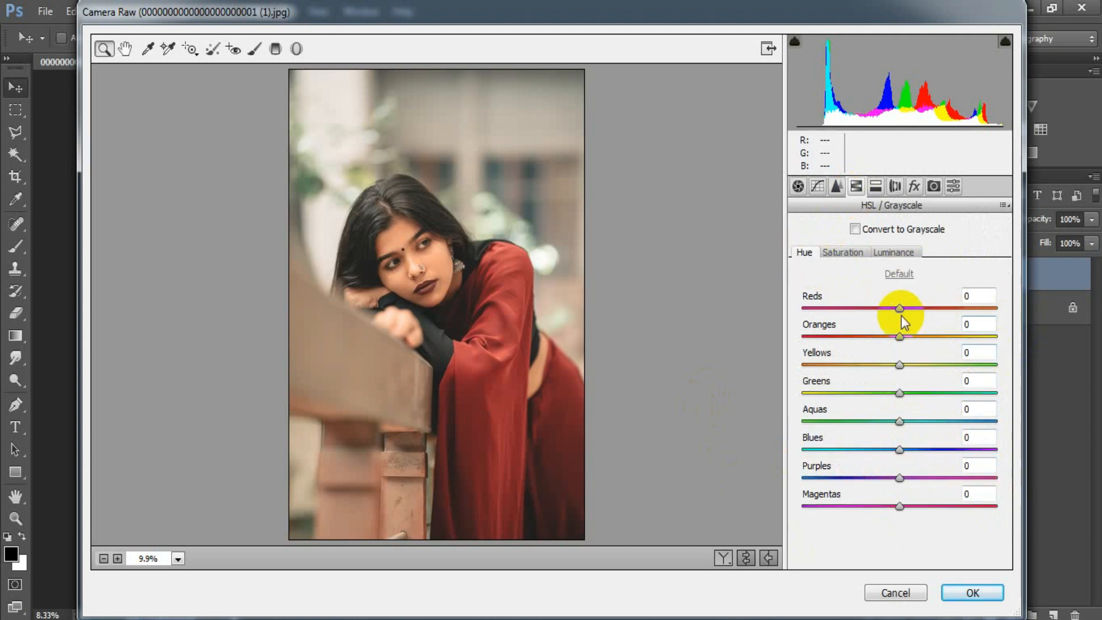
{"action": "left_click_drag", "start_coordinate": [900, 308], "coordinate": [910, 305]}
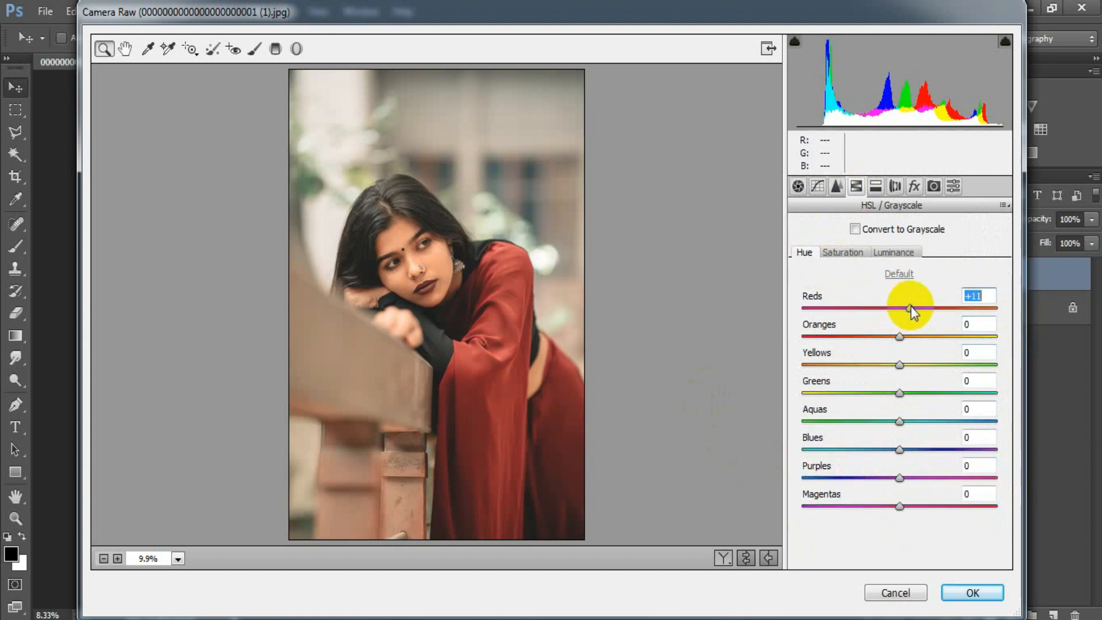
{"action": "left_click_drag", "start_coordinate": [900, 337], "coordinate": [896, 339]}
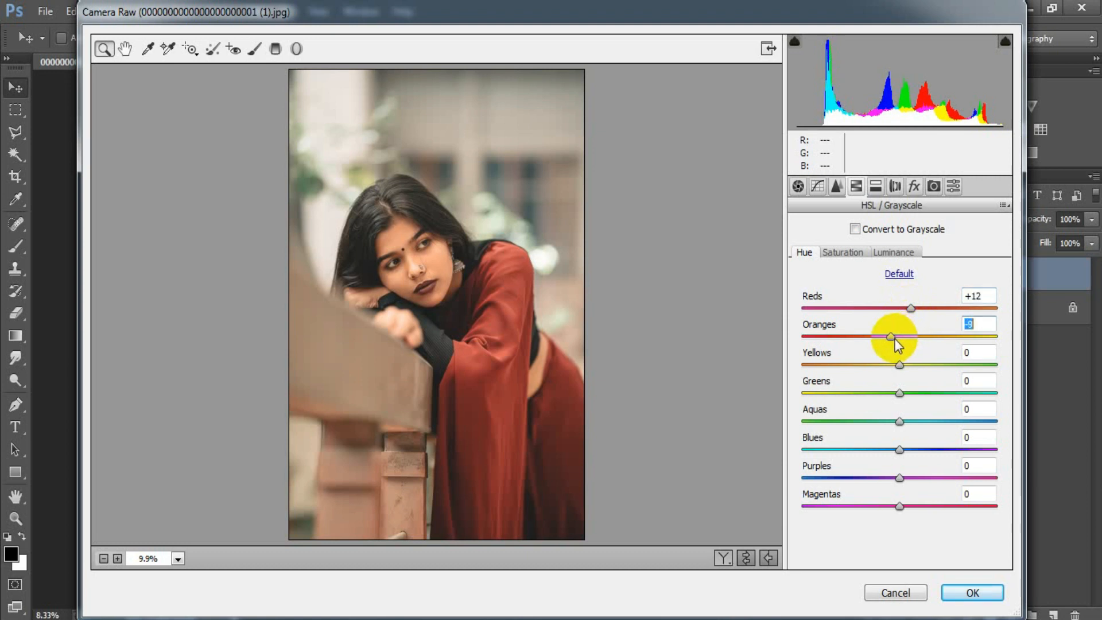
{"action": "left_click_drag", "start_coordinate": [899, 366], "coordinate": [861, 367]}
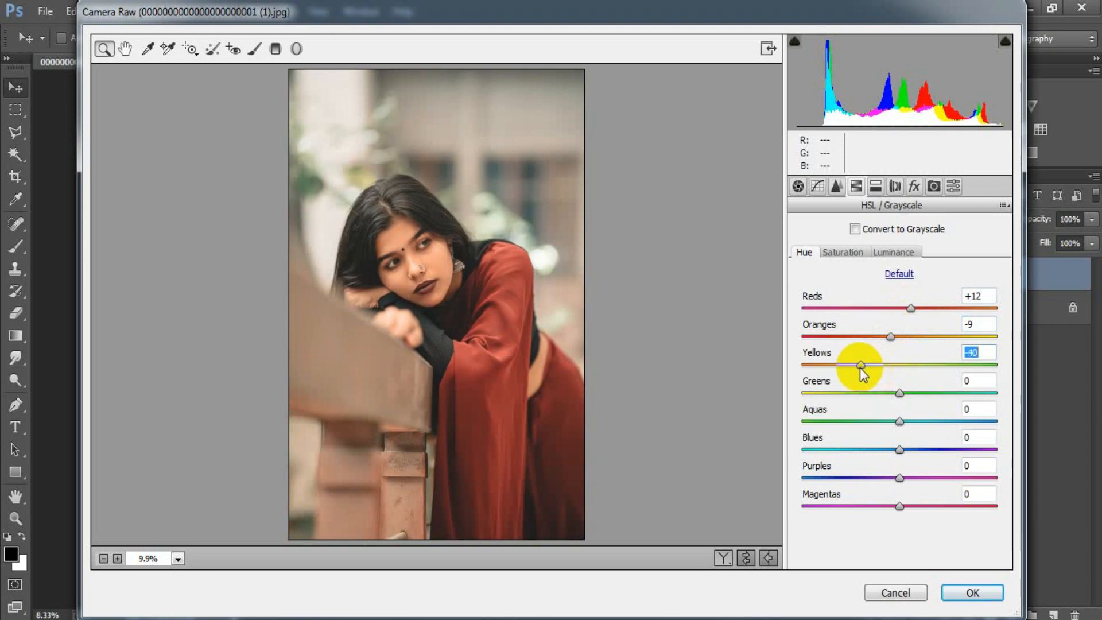
{"action": "left_click_drag", "start_coordinate": [899, 393], "coordinate": [999, 394]}
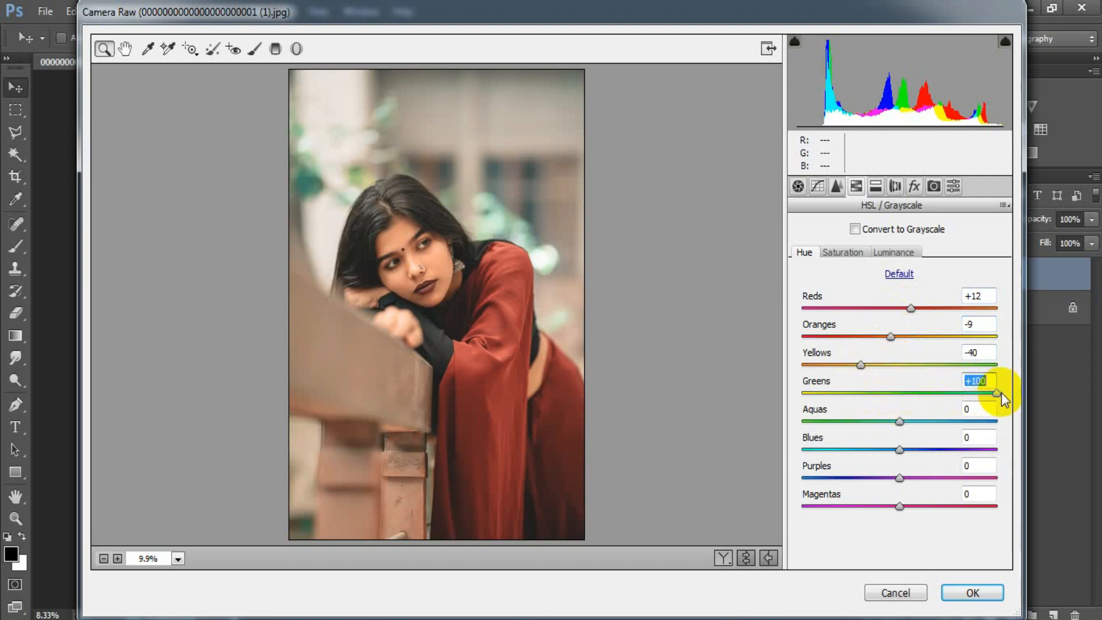
{"action": "left_click_drag", "start_coordinate": [899, 422], "coordinate": [960, 419]}
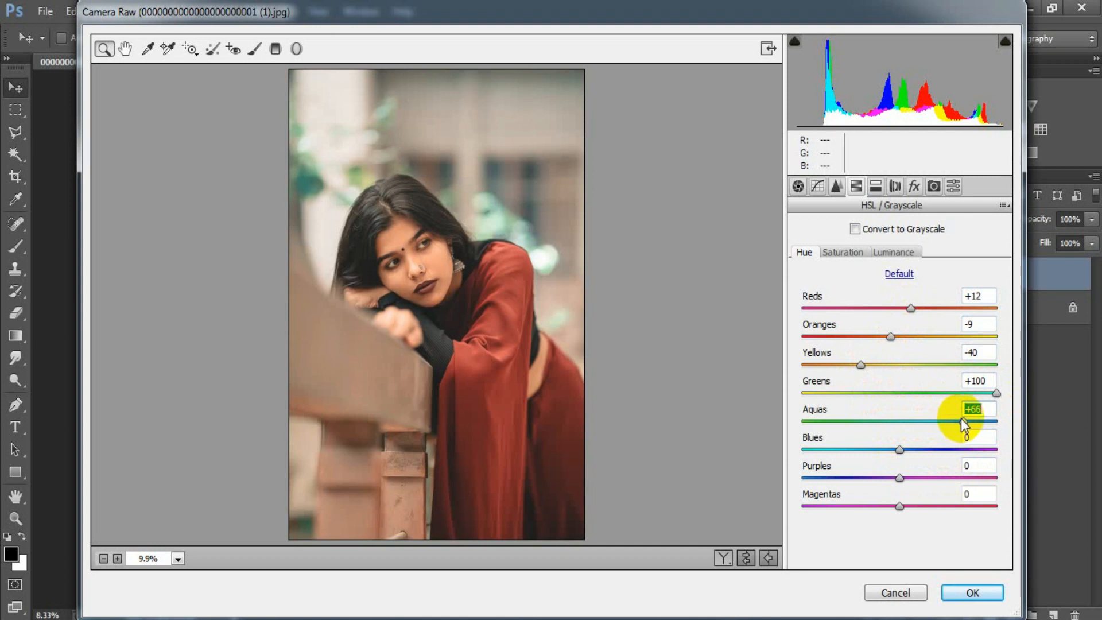
{"action": "left_click_drag", "start_coordinate": [900, 449], "coordinate": [881, 450]}
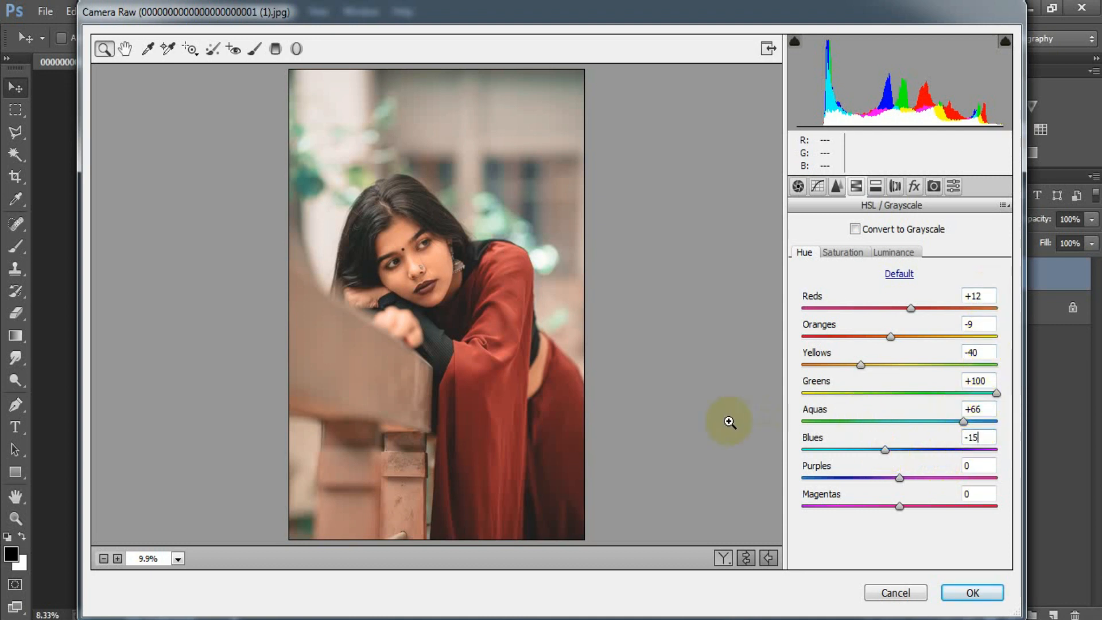
Adjust the HSL saturation to reds +22, oranges +49, yellows -100, greens -98, aquas -3 and blues +20
{"action": "left_click", "coordinate": [854, 252]}
{"action": "left_click_drag", "start_coordinate": [900, 309], "coordinate": [923, 310]}
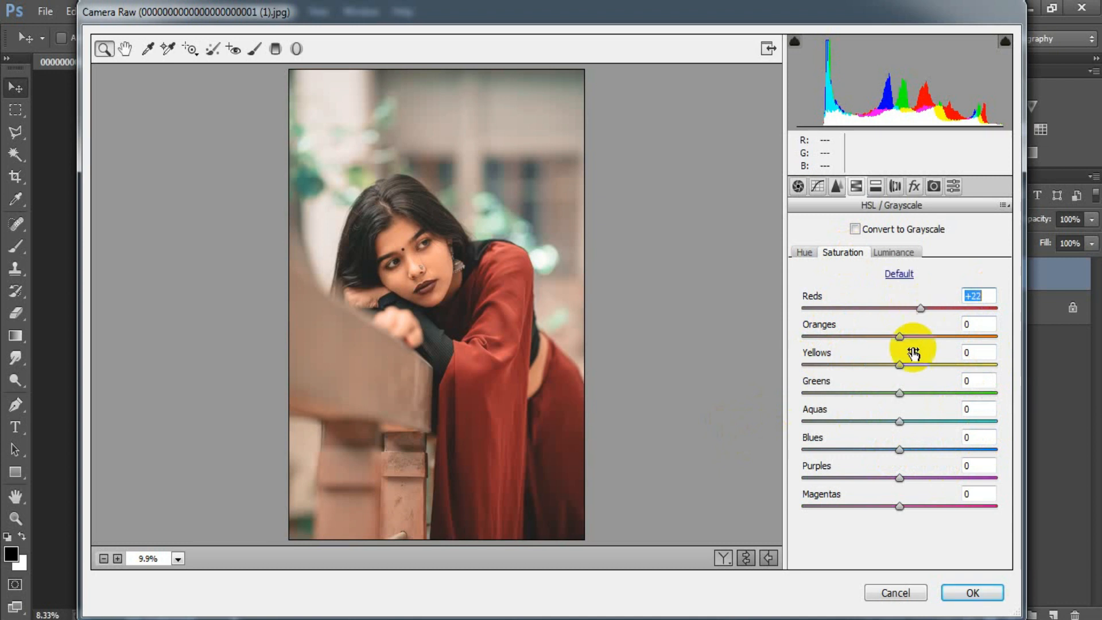
{"action": "left_click_drag", "start_coordinate": [899, 337], "coordinate": [942, 337]}
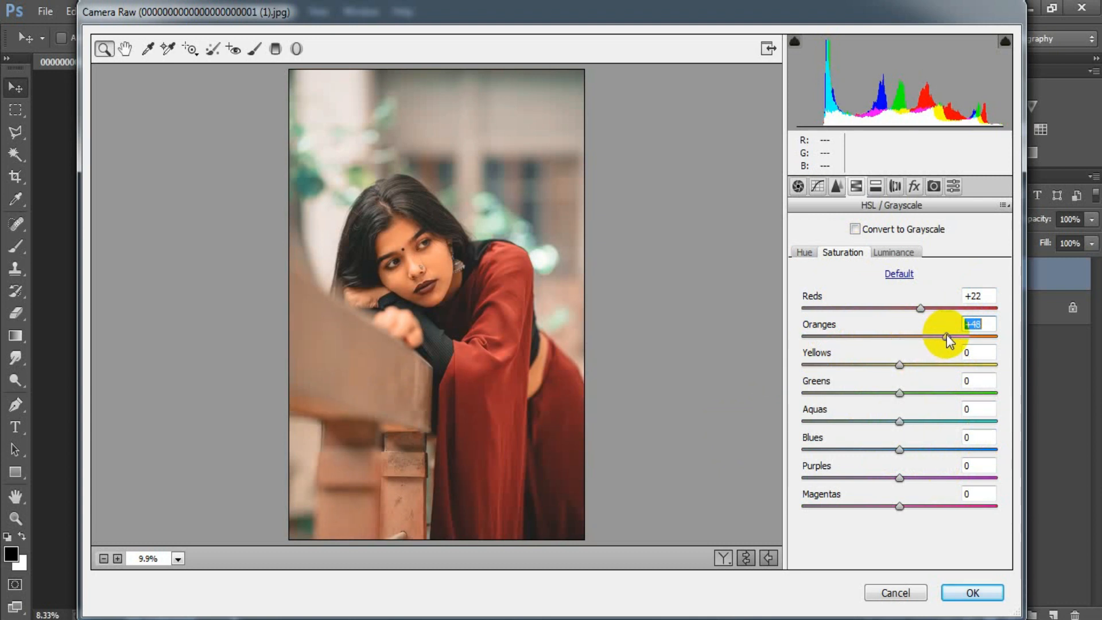
{"action": "left_click_drag", "start_coordinate": [949, 334], "coordinate": [945, 334]}
{"action": "left_click_drag", "start_coordinate": [899, 365], "coordinate": [801, 368]}
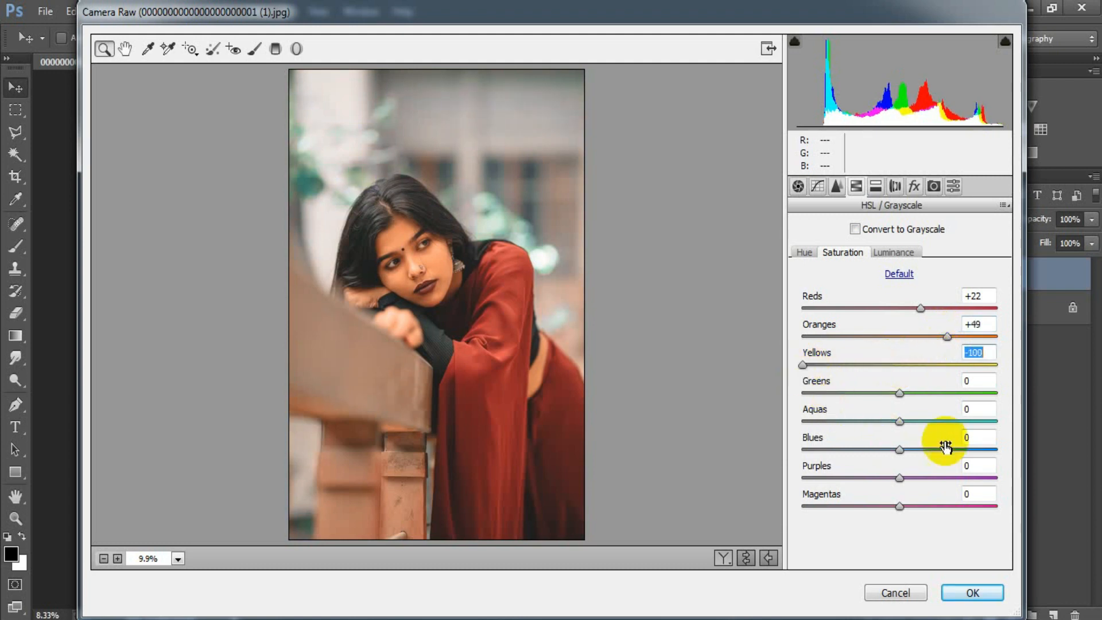
{"action": "left_click", "coordinate": [899, 395]}
{"action": "left_click_drag", "start_coordinate": [899, 398], "coordinate": [803, 399]}
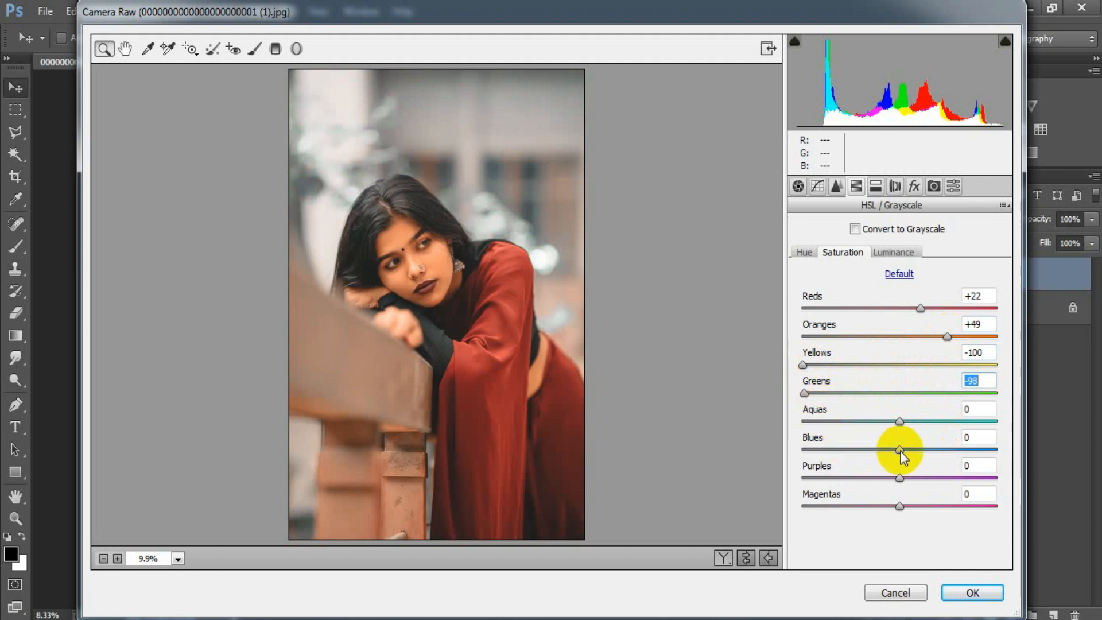
{"action": "left_click_drag", "start_coordinate": [900, 420], "coordinate": [918, 448]}
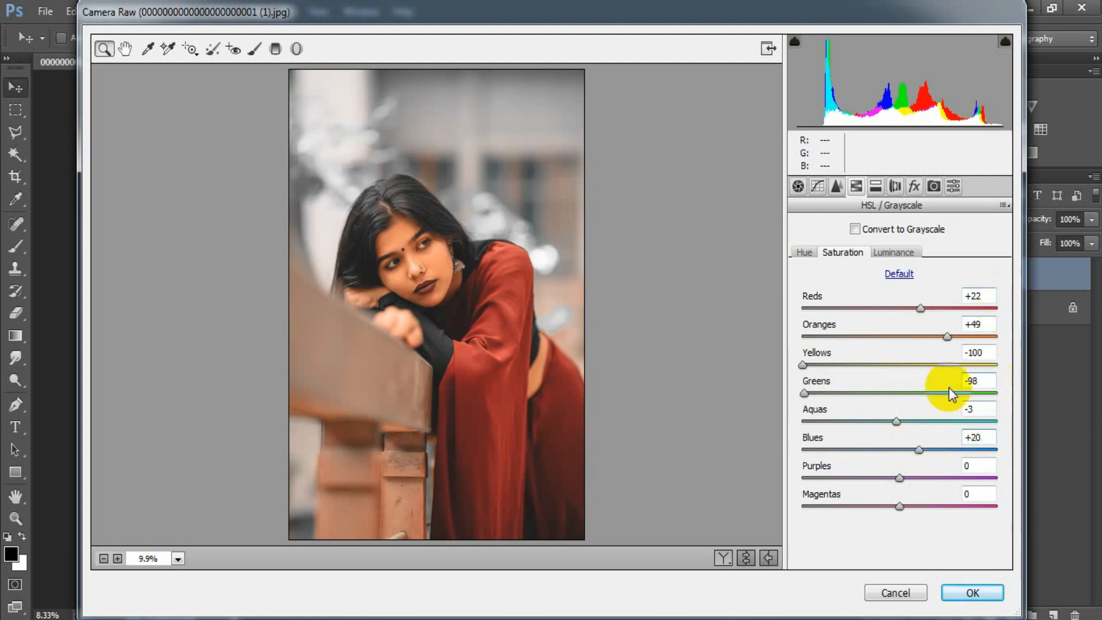
Adjust the HSL luminance to reds +3, oranges +22, yellows +2, aquas -5 and blues -57
{"action": "left_click", "coordinate": [894, 253]}
{"action": "left_click_drag", "start_coordinate": [900, 308], "coordinate": [921, 340]}
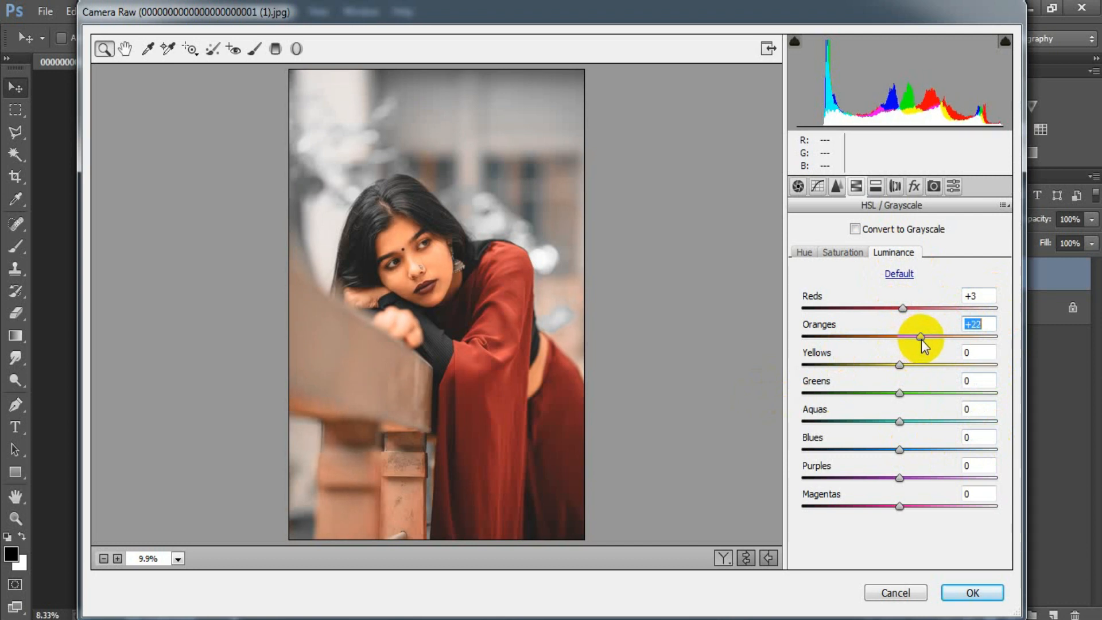
{"action": "left_click_drag", "start_coordinate": [899, 366], "coordinate": [903, 366]}
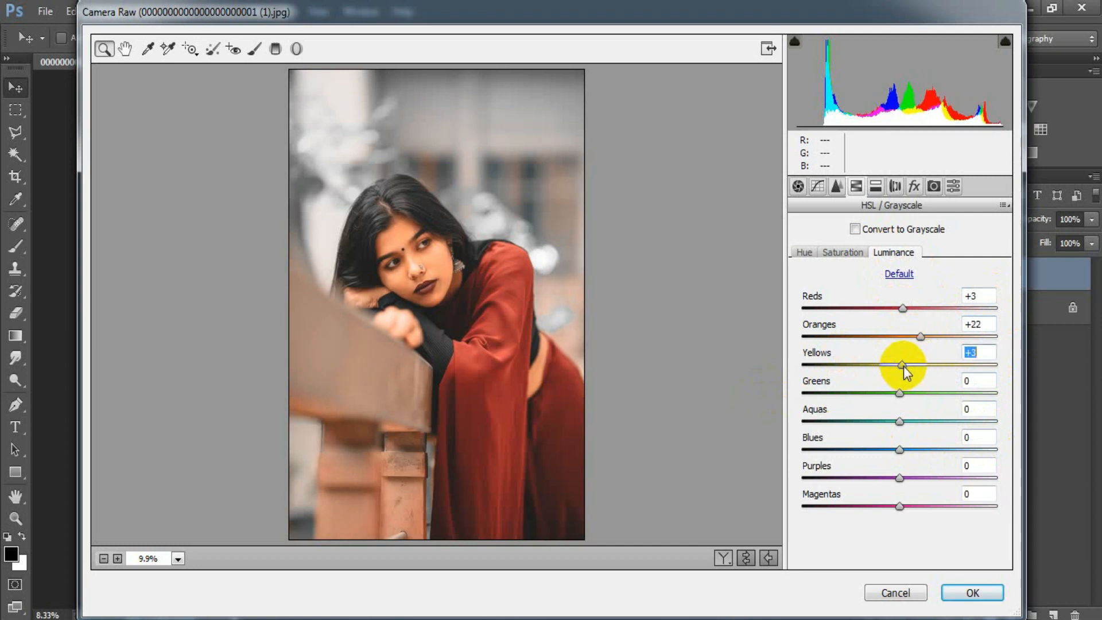
{"action": "left_click_drag", "start_coordinate": [904, 366], "coordinate": [902, 366]}
{"action": "left_click_drag", "start_coordinate": [904, 366], "coordinate": [902, 366]}
{"action": "left_click_drag", "start_coordinate": [902, 368], "coordinate": [905, 367]}
{"action": "left_click_drag", "start_coordinate": [904, 365], "coordinate": [901, 365]}
{"action": "left_click", "coordinate": [900, 423]}
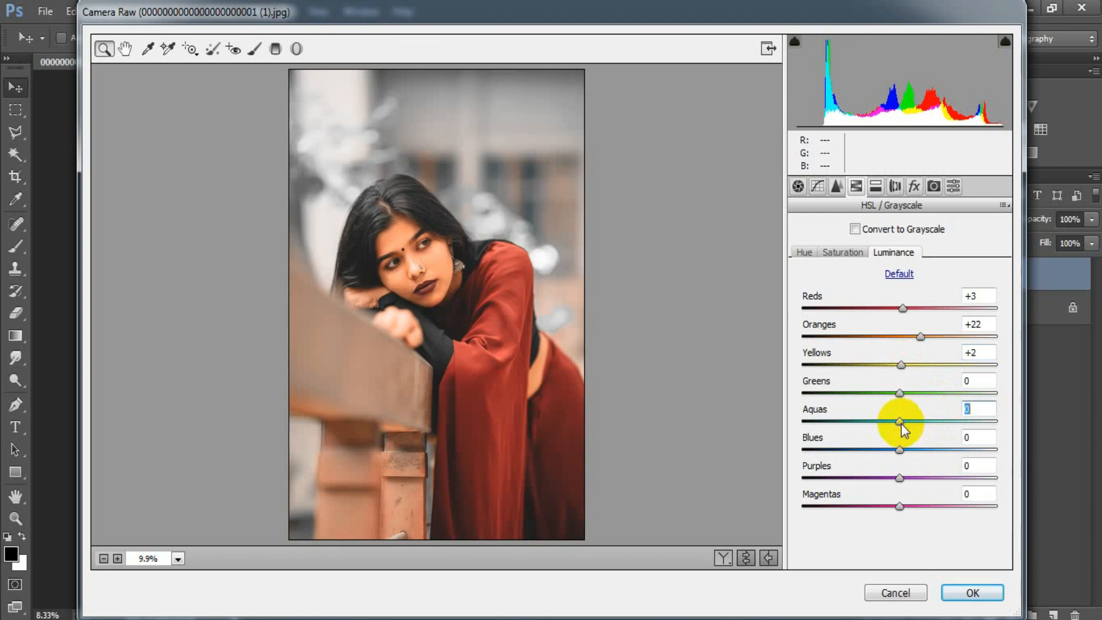
{"action": "left_click_drag", "start_coordinate": [899, 424], "coordinate": [849, 459]}
{"action": "left_click", "coordinate": [982, 437]}
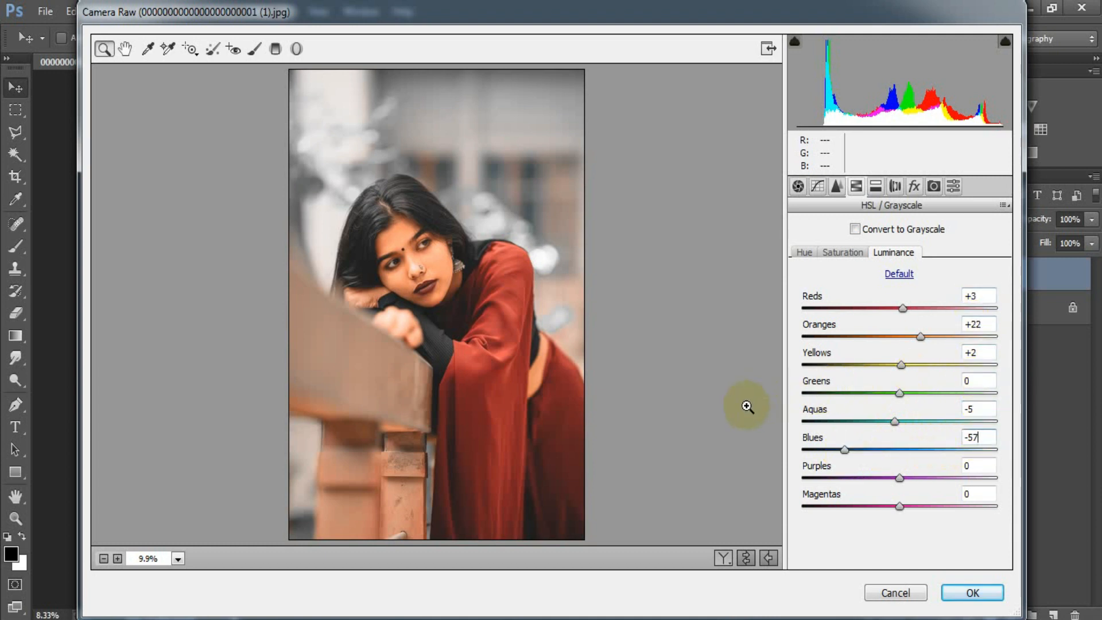
Split-tone the photo with highlights hue 65 and saturation 26, balance +19, and shadows hue 188 and saturation 23
{"action": "left_click", "coordinate": [876, 188]}
{"action": "left_click_drag", "start_coordinate": [802, 254], "coordinate": [827, 256]}
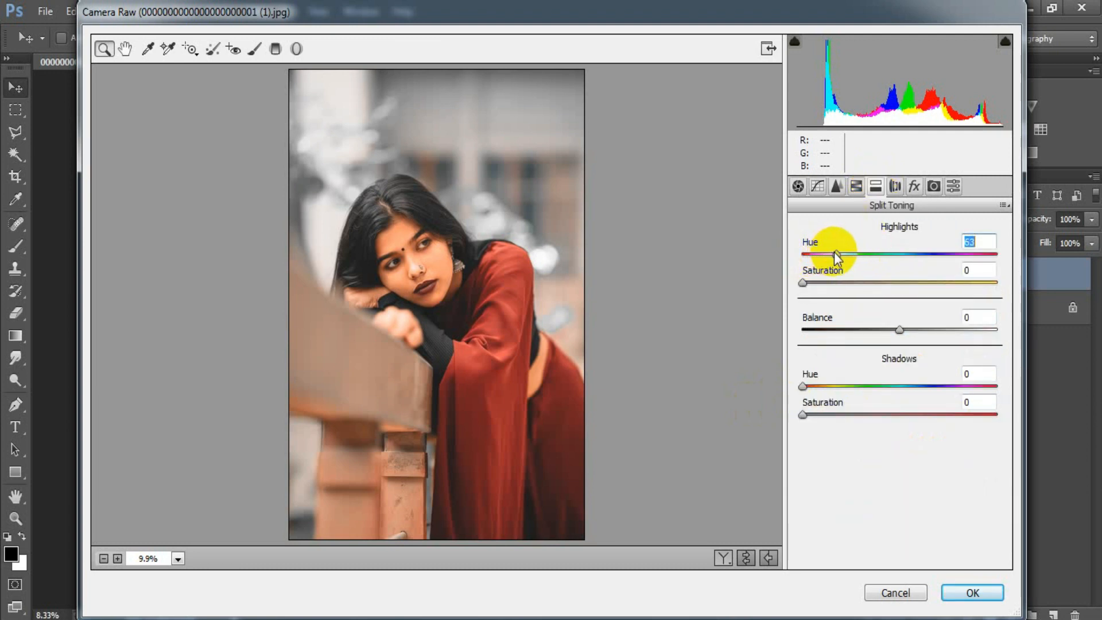
{"action": "left_click_drag", "start_coordinate": [803, 283], "coordinate": [853, 281]}
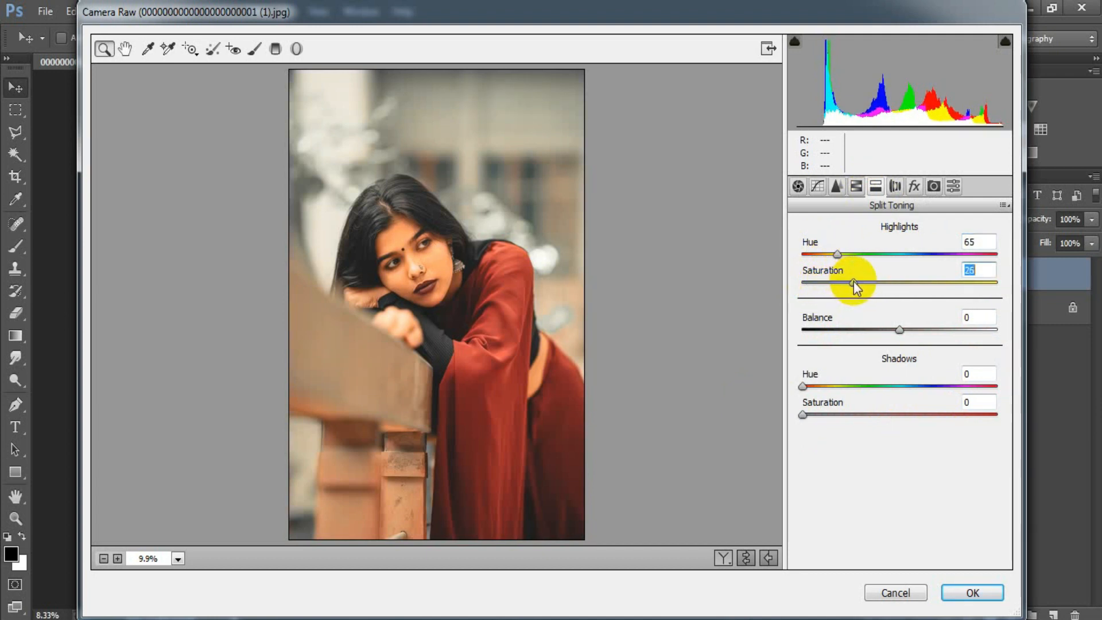
{"action": "left_click_drag", "start_coordinate": [901, 328], "coordinate": [919, 329]}
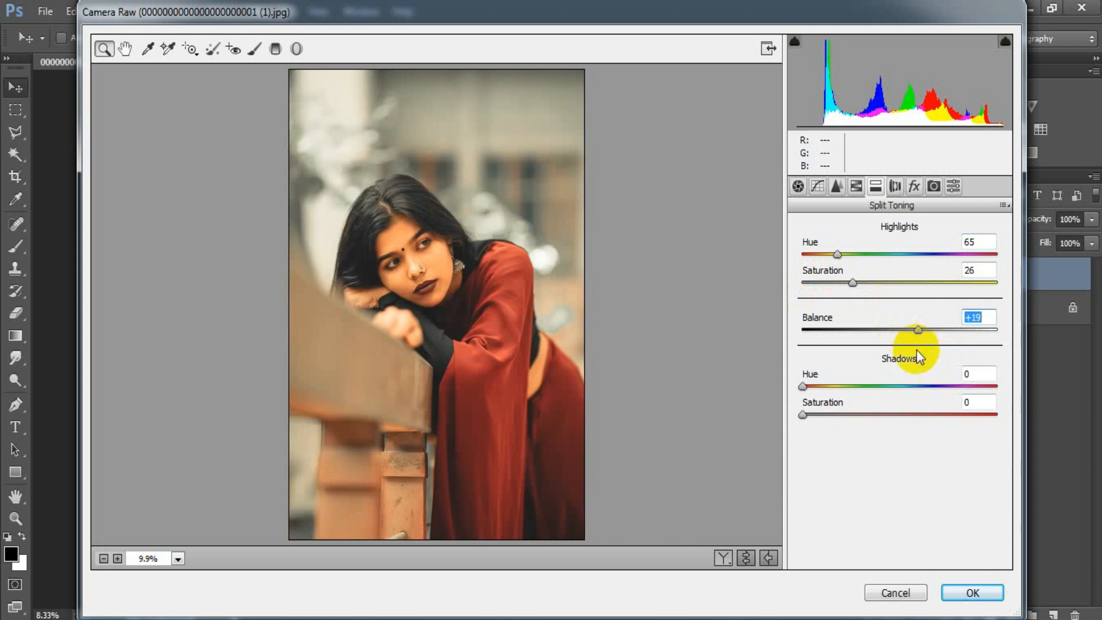
{"action": "left_click_drag", "start_coordinate": [805, 384], "coordinate": [904, 387]}
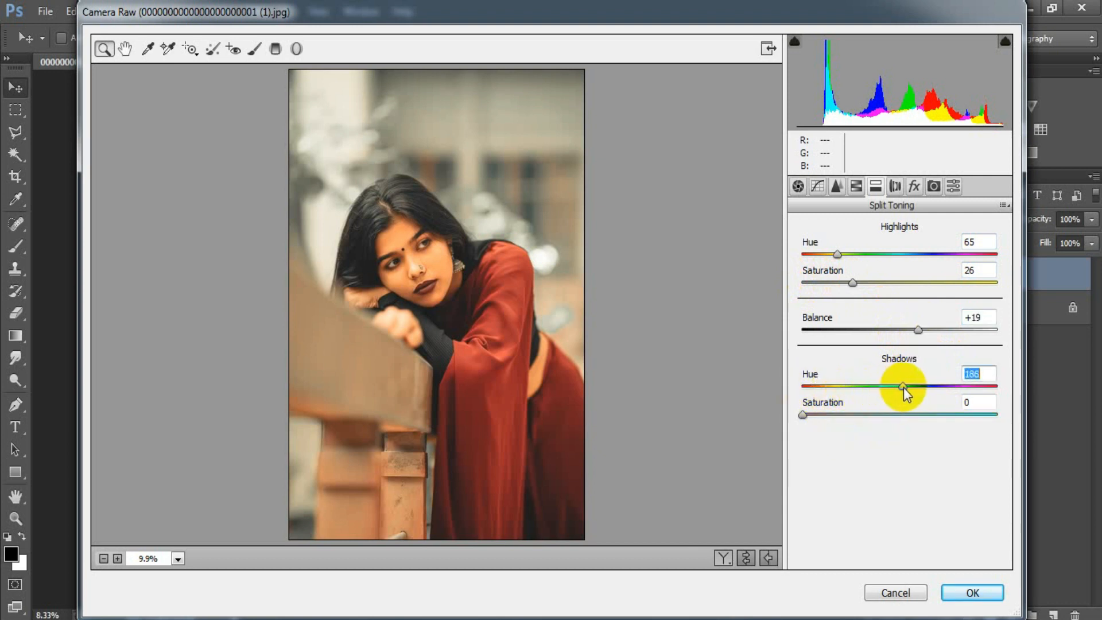
{"action": "left_click_drag", "start_coordinate": [803, 416], "coordinate": [847, 418]}
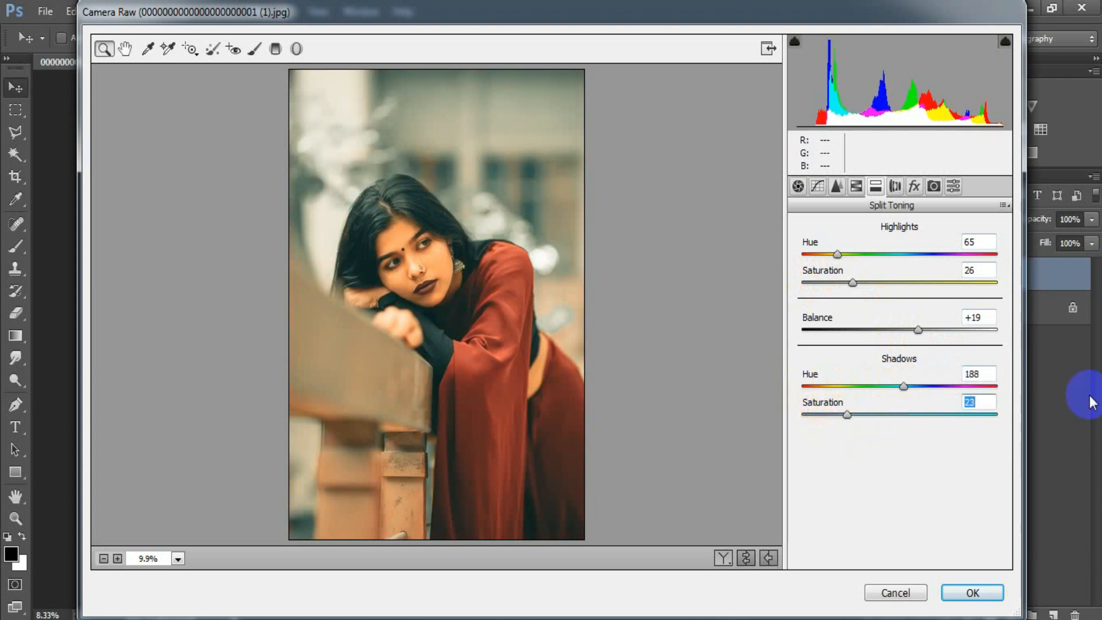
{"action": "left_click", "coordinate": [985, 400]}
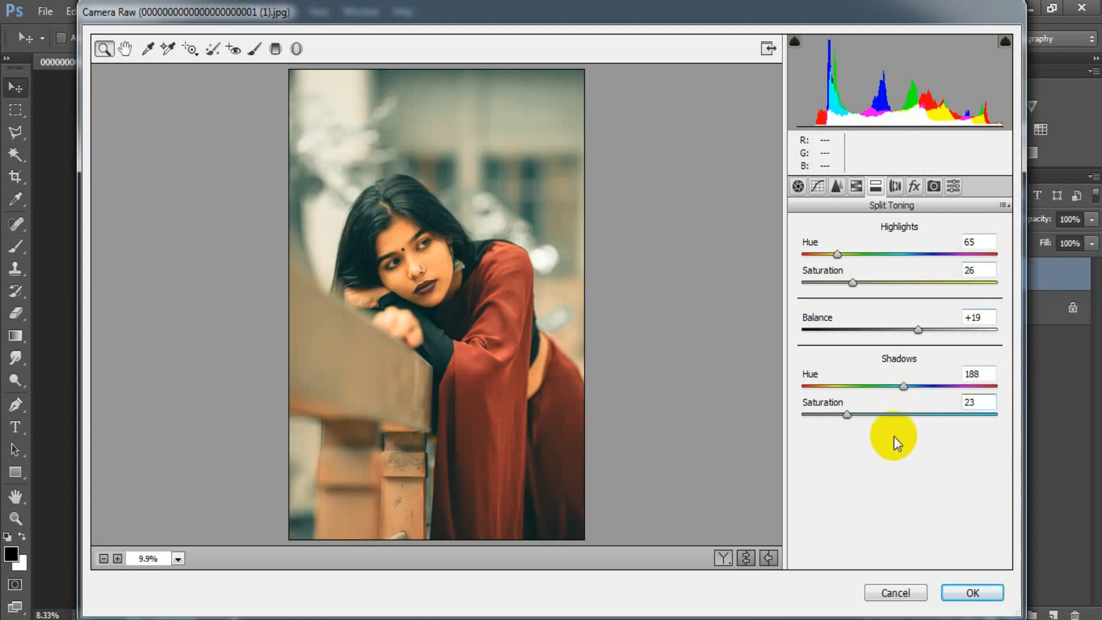
Add a Highlight Priority post-crop vignette with an amount of -18
{"action": "left_click", "coordinate": [914, 187]}
{"action": "left_click_drag", "start_coordinate": [901, 408], "coordinate": [881, 411]}
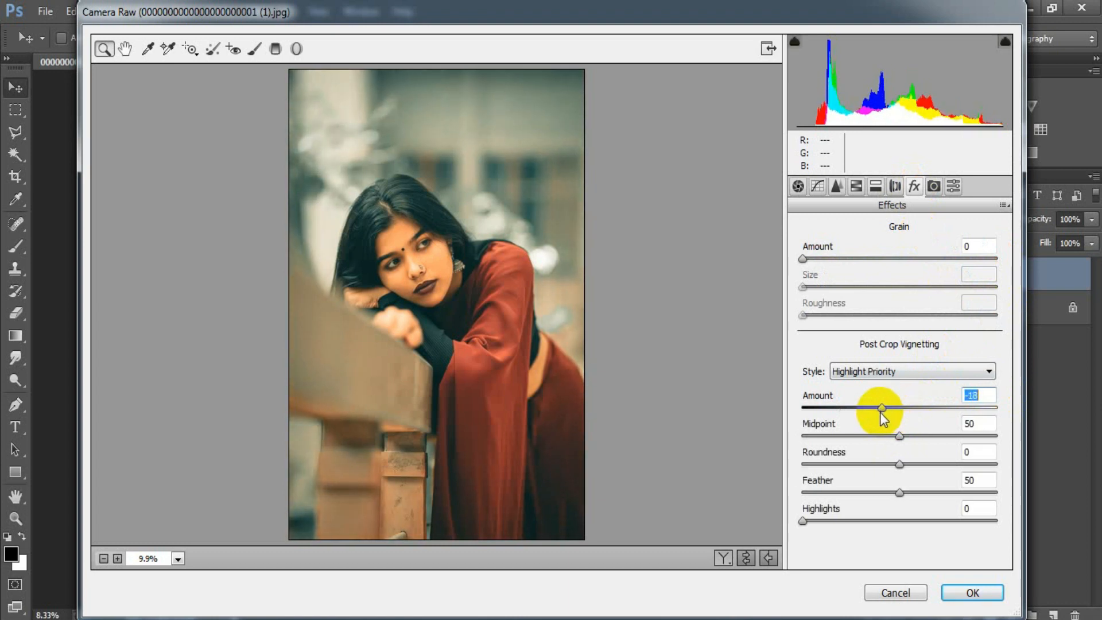
{"action": "left_click", "coordinate": [976, 396]}
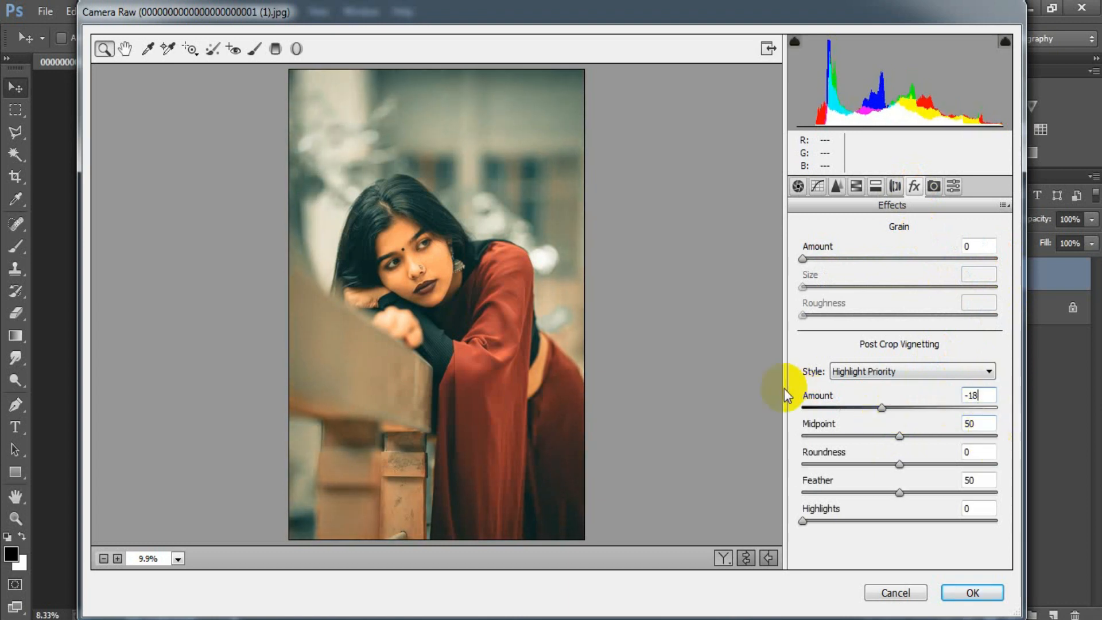
Calibrate the camera colors to shadows tint -5, green primary hue +43 and blue primary hue -12
{"action": "left_click", "coordinate": [934, 186]}
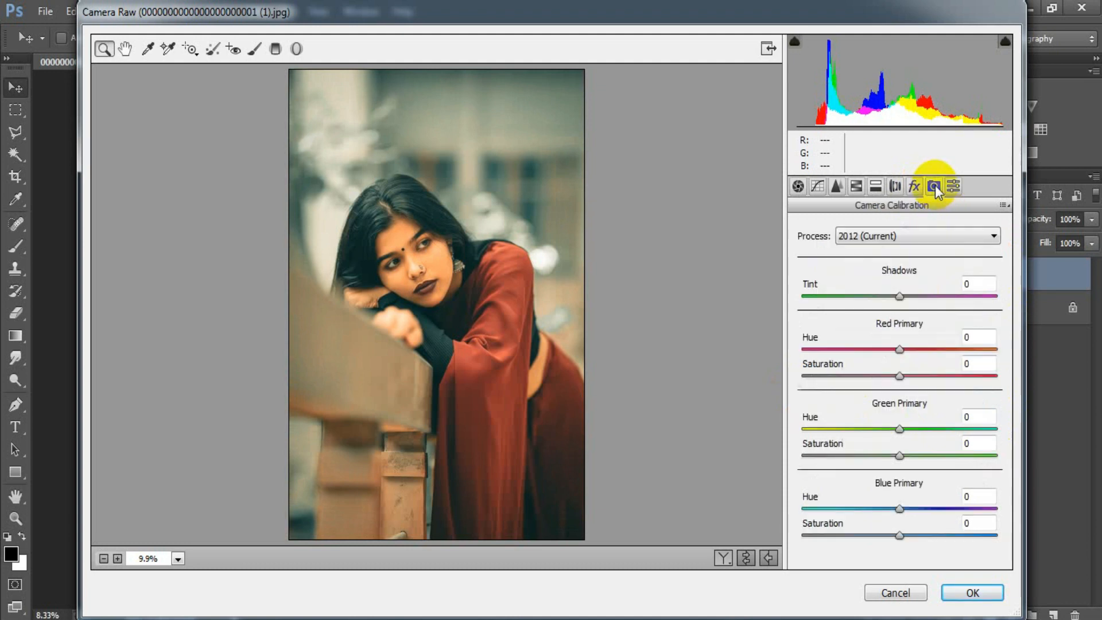
{"action": "left_click_drag", "start_coordinate": [899, 299], "coordinate": [899, 308]}
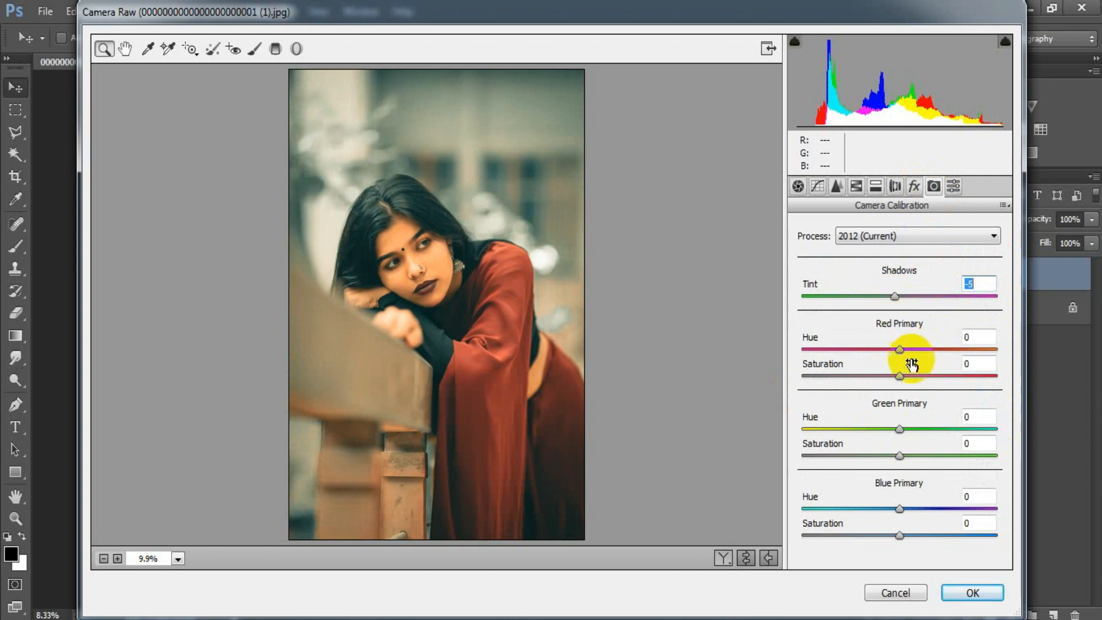
{"action": "left_click_drag", "start_coordinate": [903, 433], "coordinate": [945, 429]}
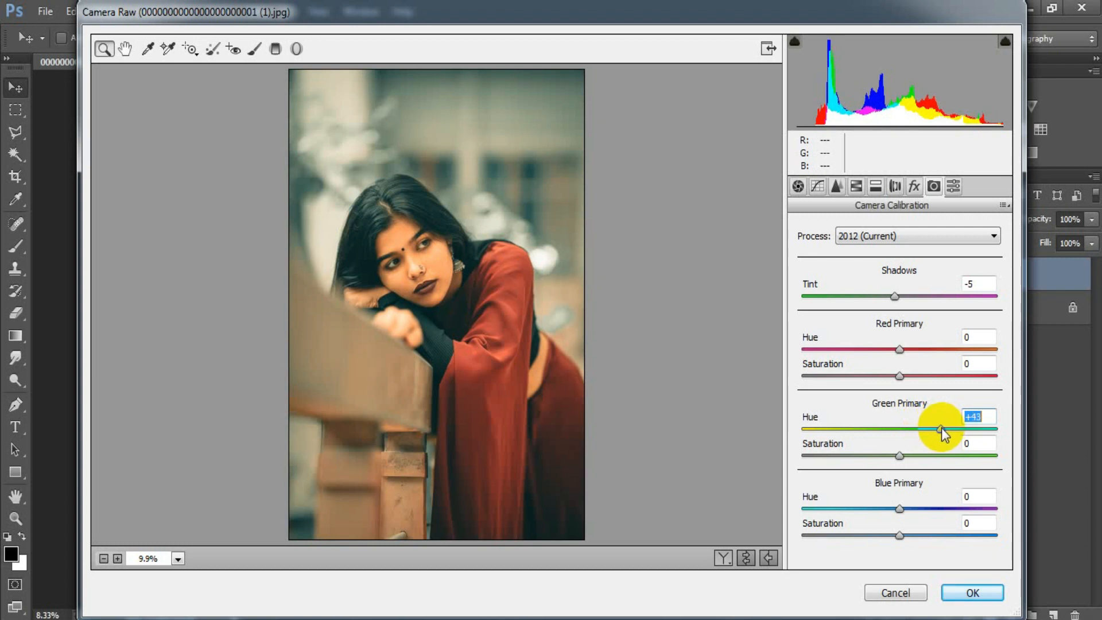
{"action": "left_click_drag", "start_coordinate": [900, 509], "coordinate": [891, 507]}
{"action": "left_click", "coordinate": [990, 497]}
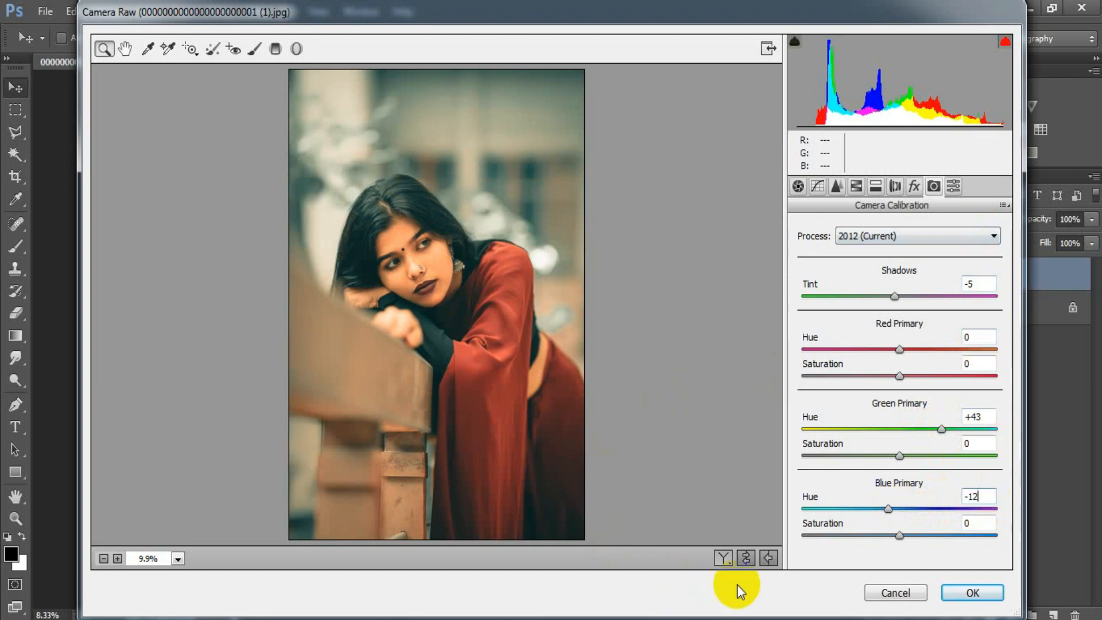
Compare the photo before and after side by side and apply the Camera Raw adjustments to Layer 1
{"action": "left_click", "coordinate": [745, 561]}
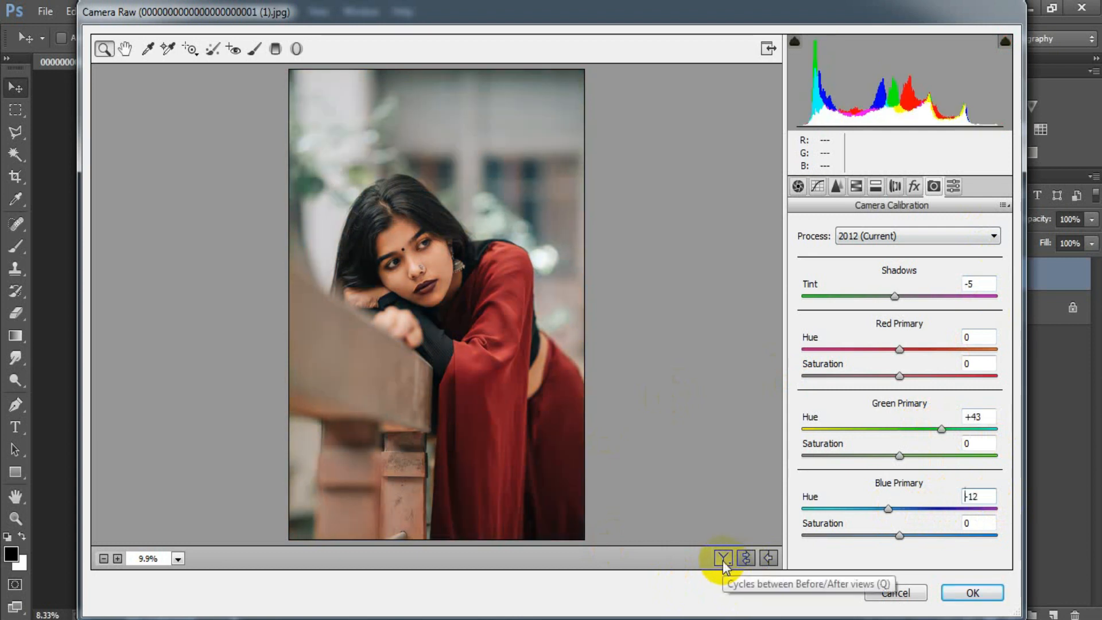
{"action": "left_click", "coordinate": [722, 559]}
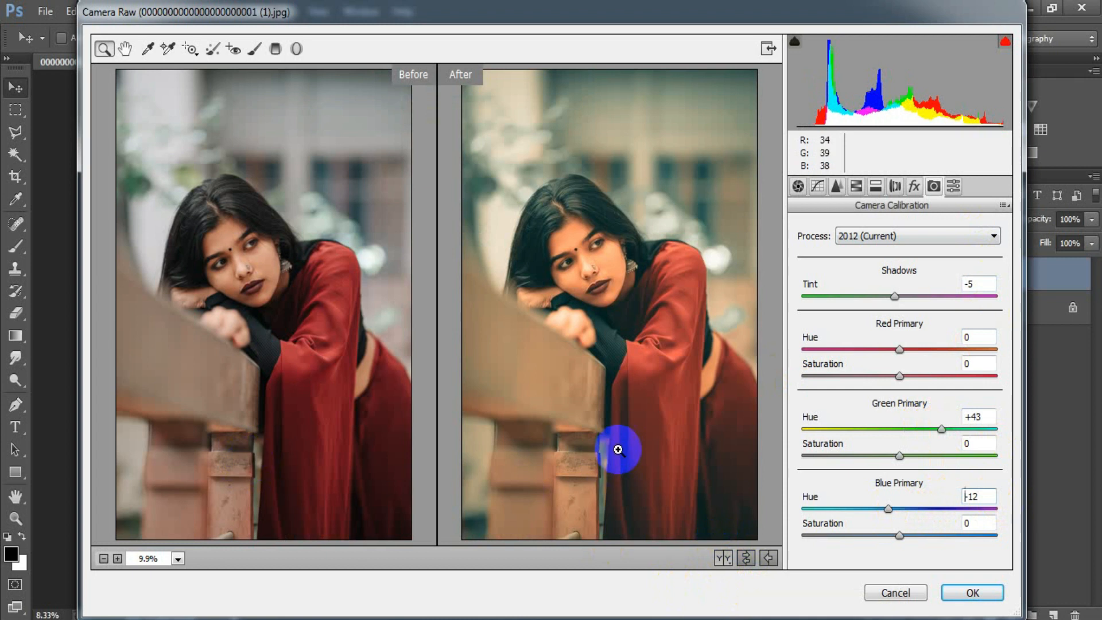
{"action": "left_click", "coordinate": [962, 593]}
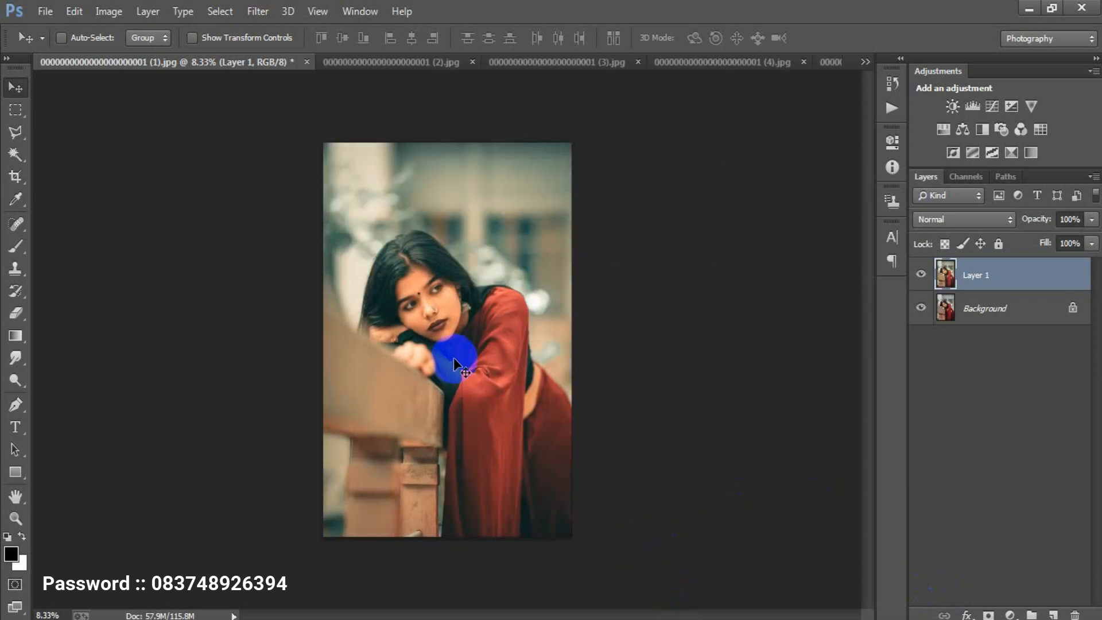
Compare the graded Layer 1 with the original background in each open photo by toggling the layer's visibility
{"action": "left_click", "coordinate": [922, 274]}
{"action": "left_click", "coordinate": [921, 274]}
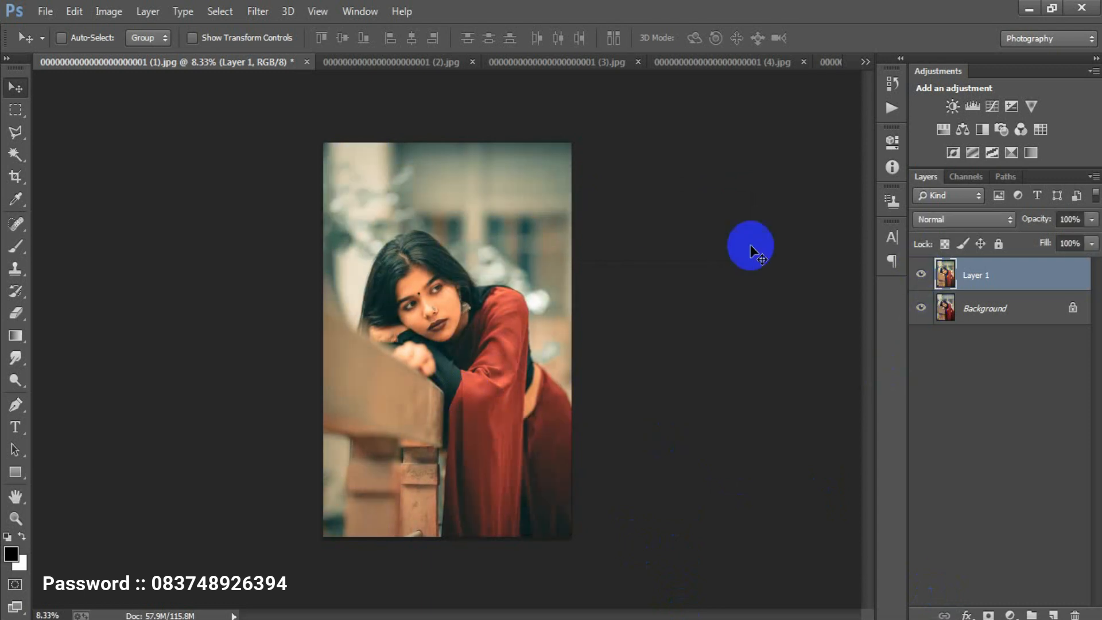
{"action": "left_click", "coordinate": [364, 71]}
{"action": "left_click", "coordinate": [921, 274]}
{"action": "left_click", "coordinate": [921, 277]}
{"action": "left_click", "coordinate": [555, 62]}
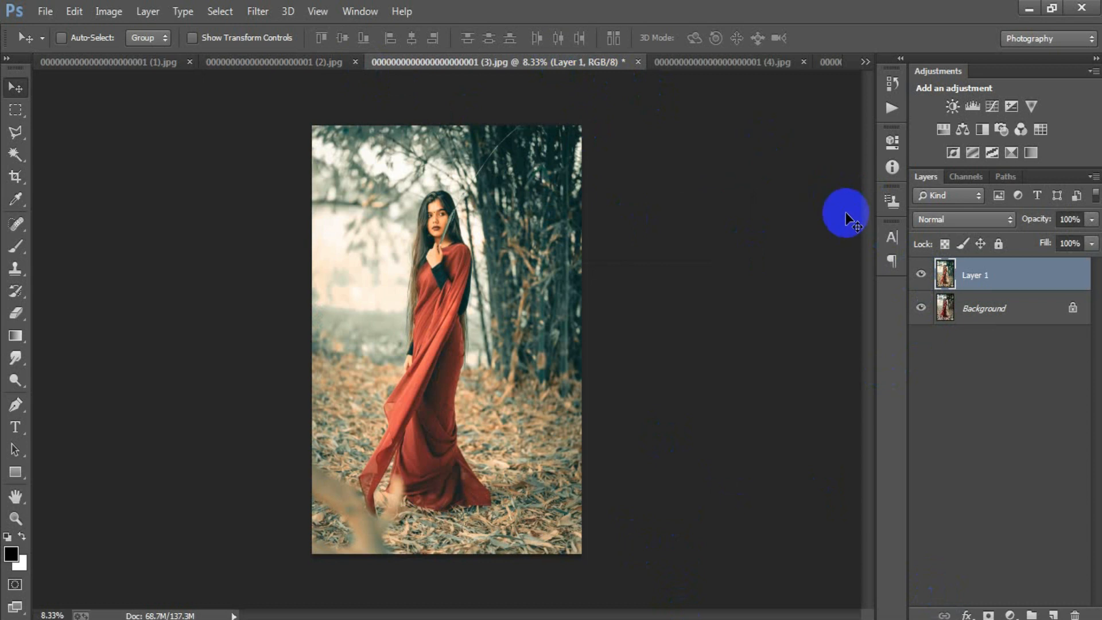
{"action": "left_click", "coordinate": [922, 275]}
{"action": "left_click", "coordinate": [922, 275]}
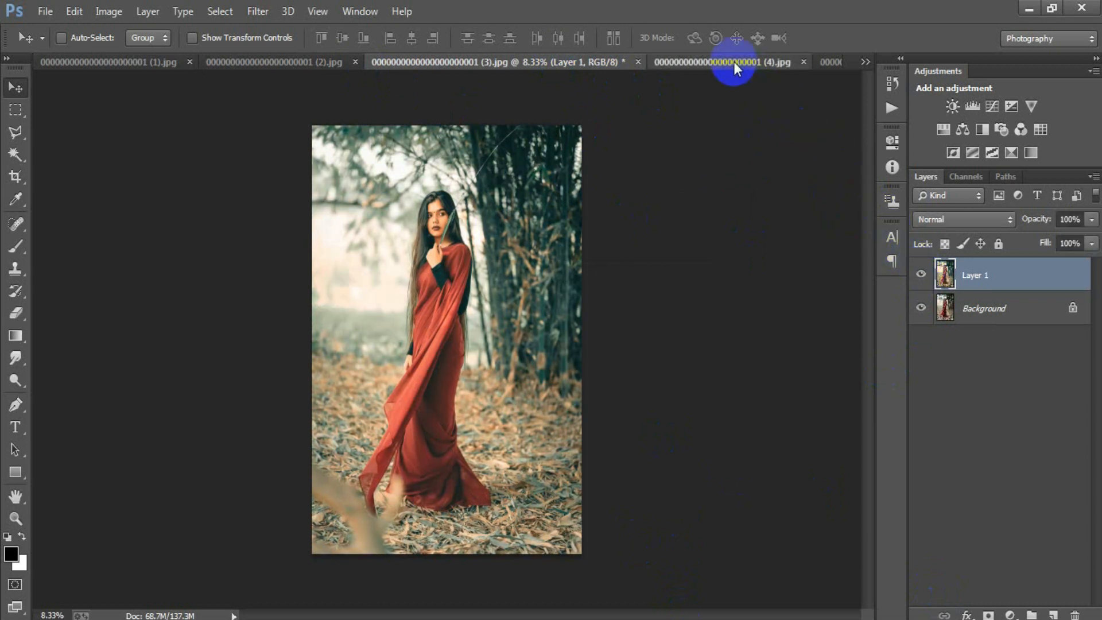
{"action": "left_click", "coordinate": [733, 61]}
{"action": "left_click", "coordinate": [921, 270]}
{"action": "left_click", "coordinate": [921, 270]}
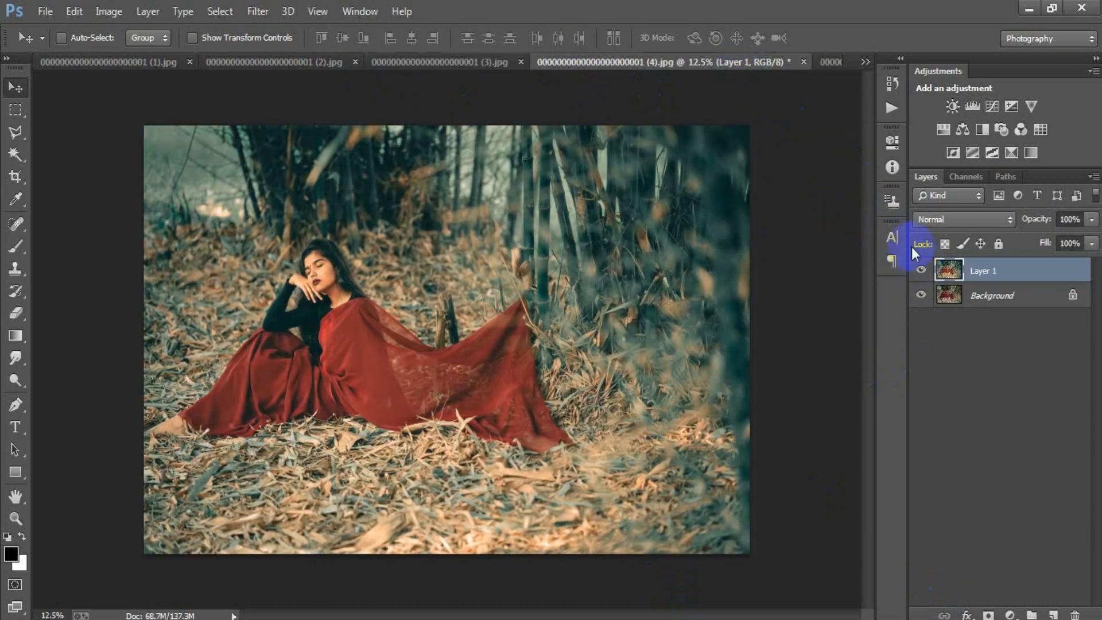
{"action": "left_click", "coordinate": [819, 64]}
{"action": "left_click", "coordinate": [922, 271]}
{"action": "left_click", "coordinate": [921, 271]}
Return to photo (1) and compare its graded layer with the original at 12.5% zoom by hiding and showing Layer 1
{"action": "left_click", "coordinate": [40, 62]}
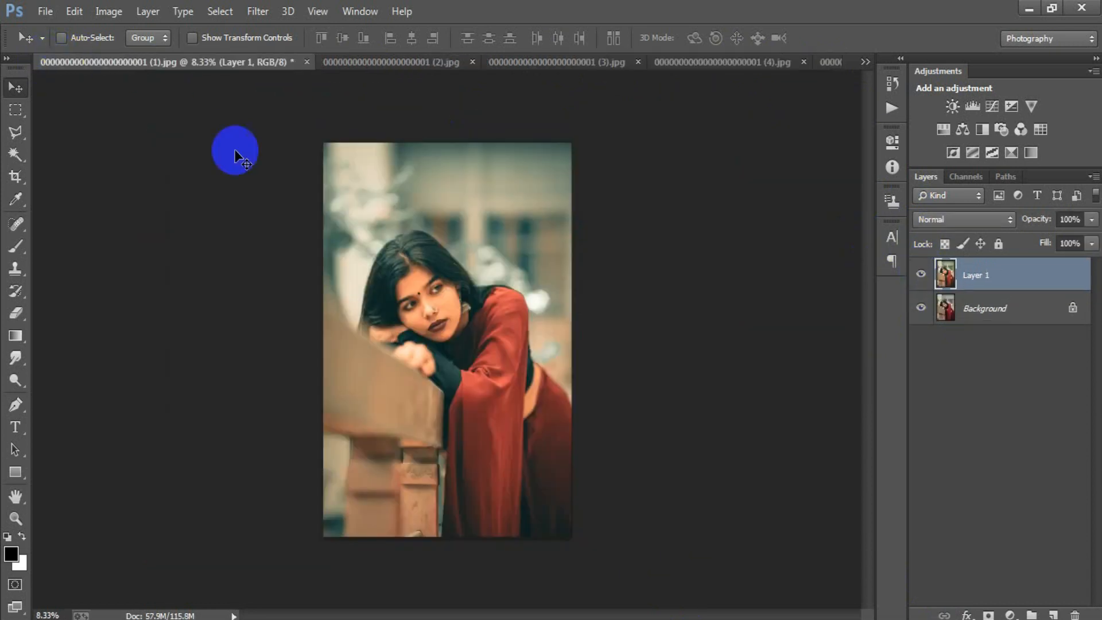
{"action": "key", "text": "ctrl+plus"}
{"action": "left_click", "coordinate": [921, 275]}
{"action": "left_click", "coordinate": [921, 275]}
{"action": "left_click", "coordinate": [921, 275]}
{"action": "left_click", "coordinate": [921, 275]}
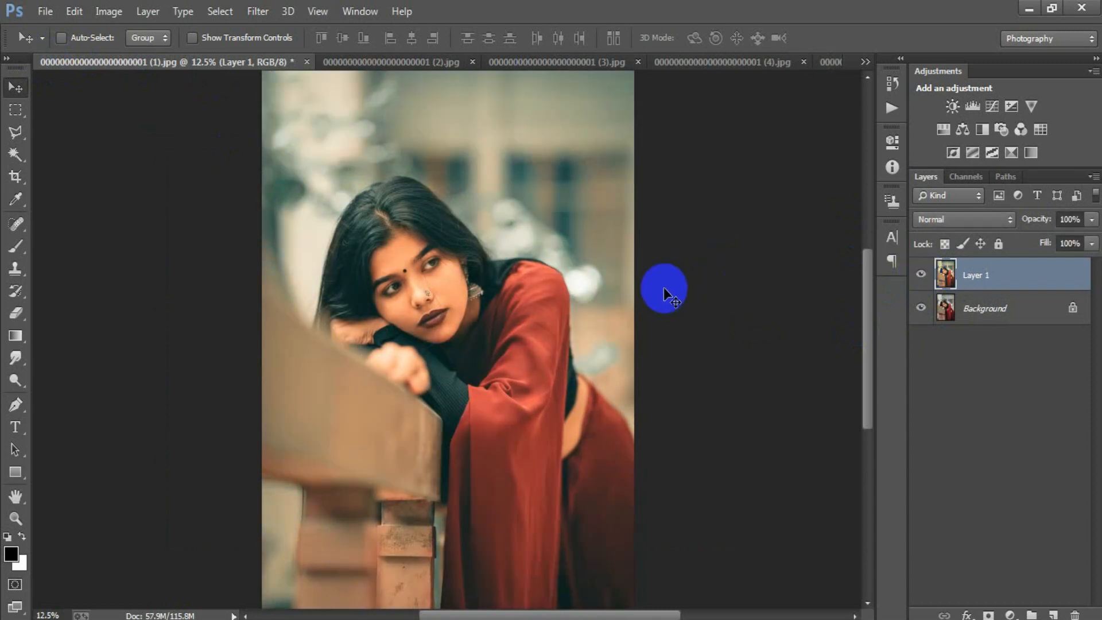